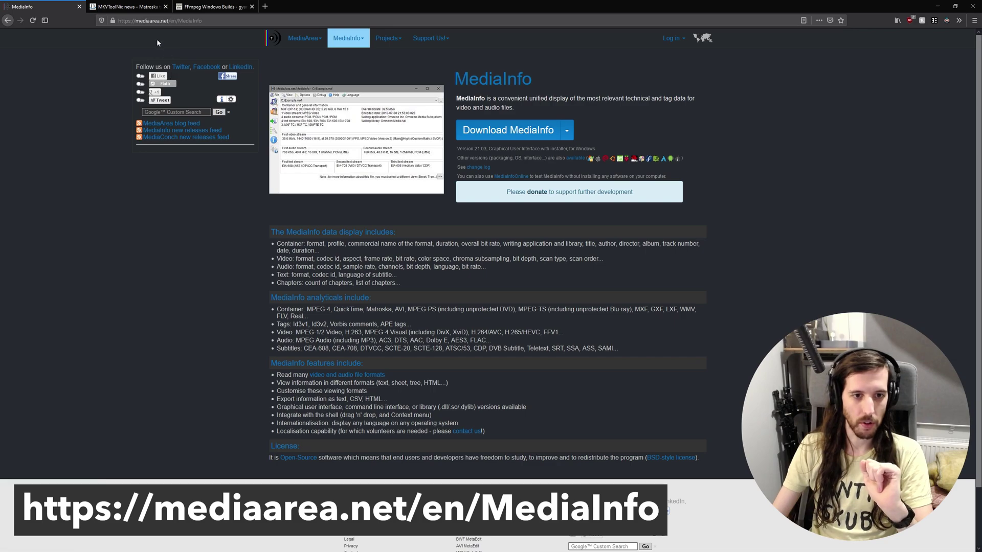
- Open the FossHub download page for MKVToolNix through the Windows section of the MKVToolNix site's downloads
{"action": "left_click", "coordinate": [129, 7]}
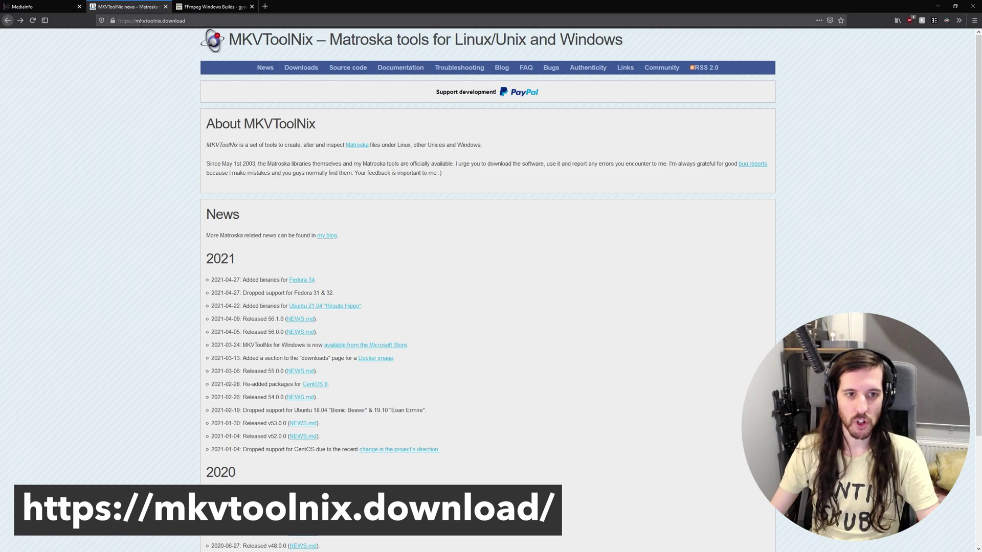
{"action": "left_click", "coordinate": [293, 69]}
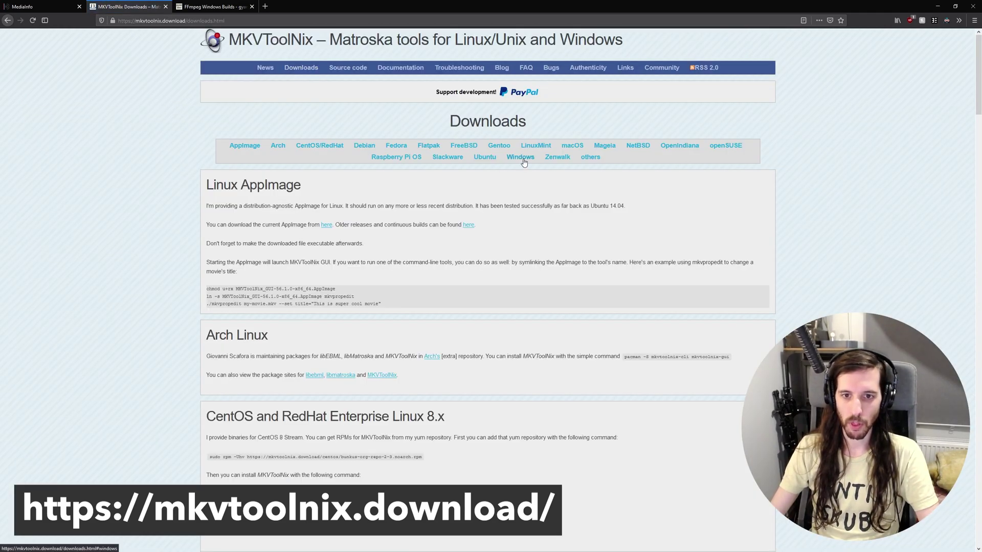
{"action": "left_click", "coordinate": [524, 163]}
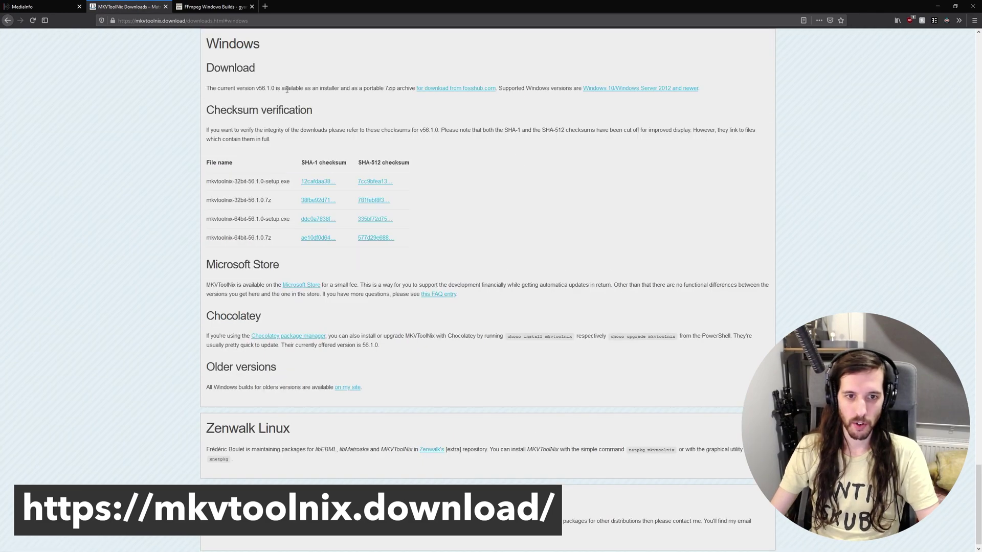
{"action": "left_click", "coordinate": [445, 90]}
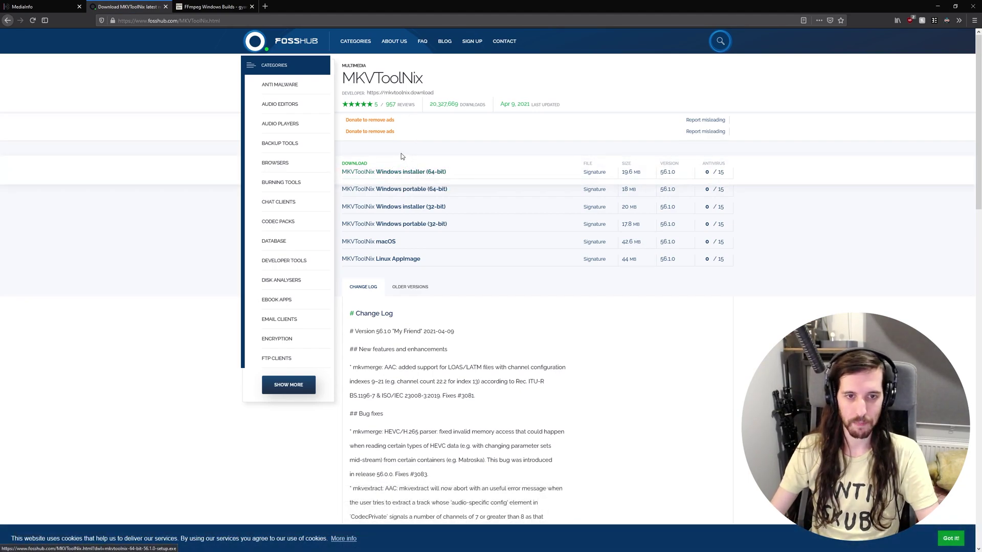
- Examine the git and release download links on the gyan.dev FFmpeg Windows Builds page
{"action": "left_click", "coordinate": [214, 7]}
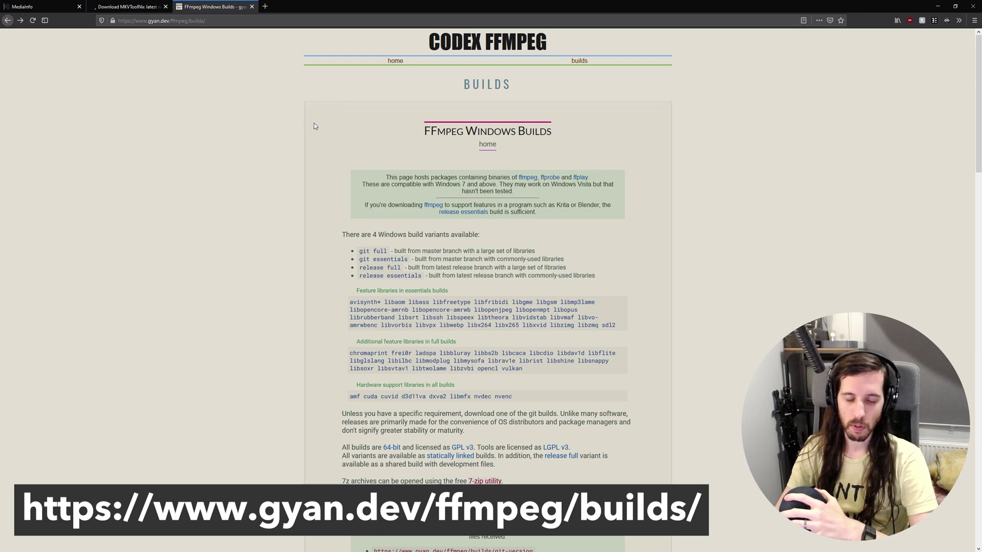
{"action": "scroll", "coordinate": [317, 121], "scroll_direction": "down", "scroll_amount": 5}
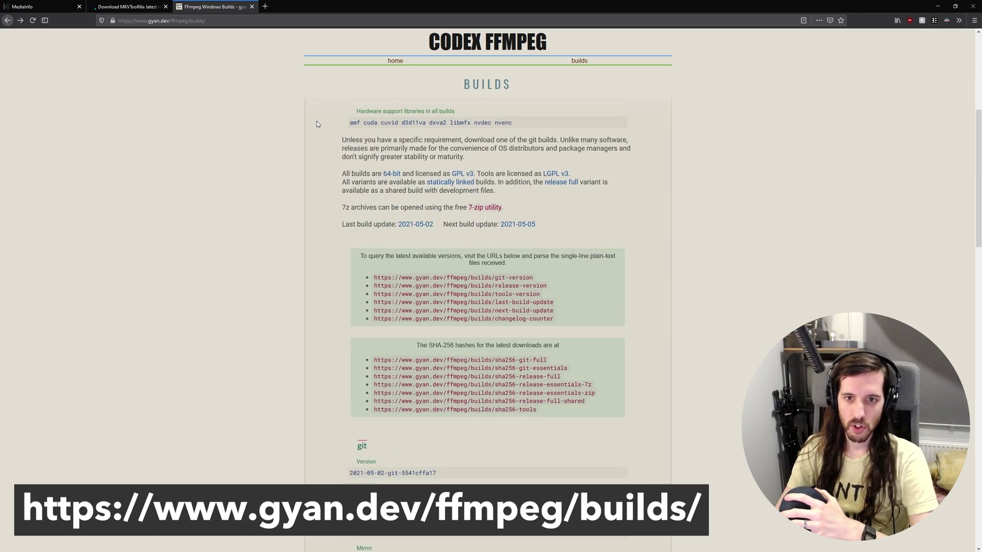
{"action": "scroll", "coordinate": [317, 121], "scroll_direction": "down", "scroll_amount": 3}
{"action": "scroll", "coordinate": [318, 121], "scroll_direction": "down", "scroll_amount": 4}
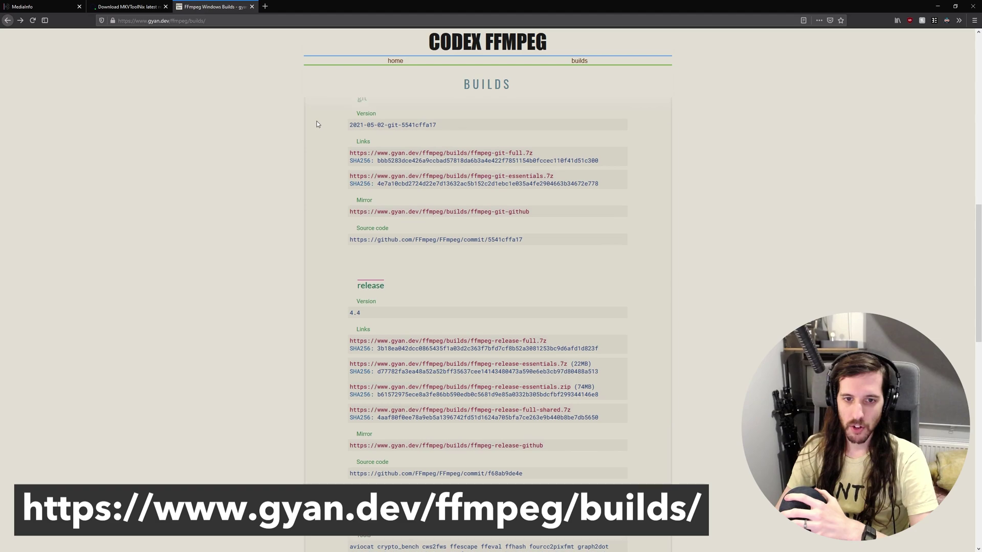
{"action": "scroll", "coordinate": [357, 136], "scroll_direction": "up", "scroll_amount": 1}
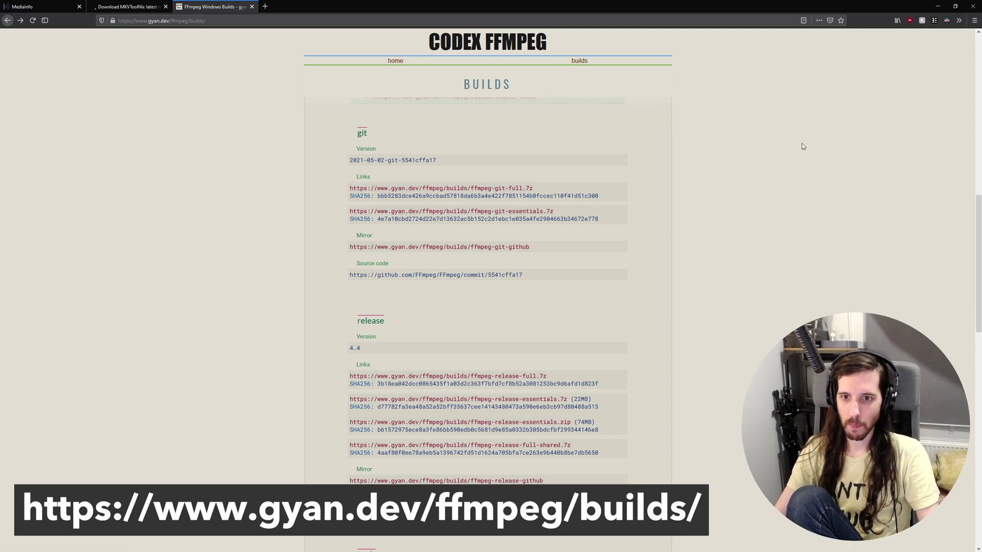
- Minimize the browser and open the folder C:\Files Program\ffmpeg in File Explorer
{"action": "left_click", "coordinate": [937, 6]}
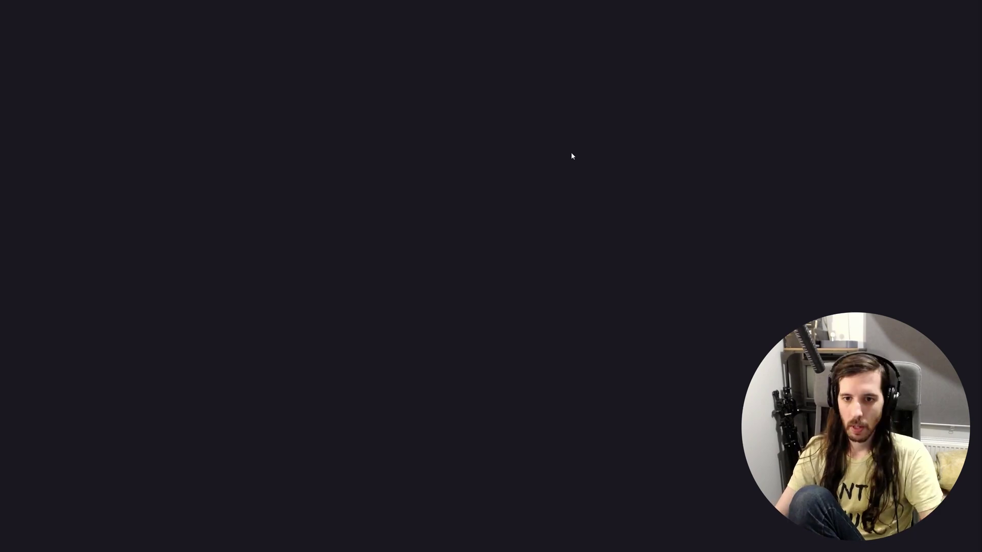
{"action": "key", "text": "super+e"}
{"action": "double_click", "coordinate": [184, 148]}
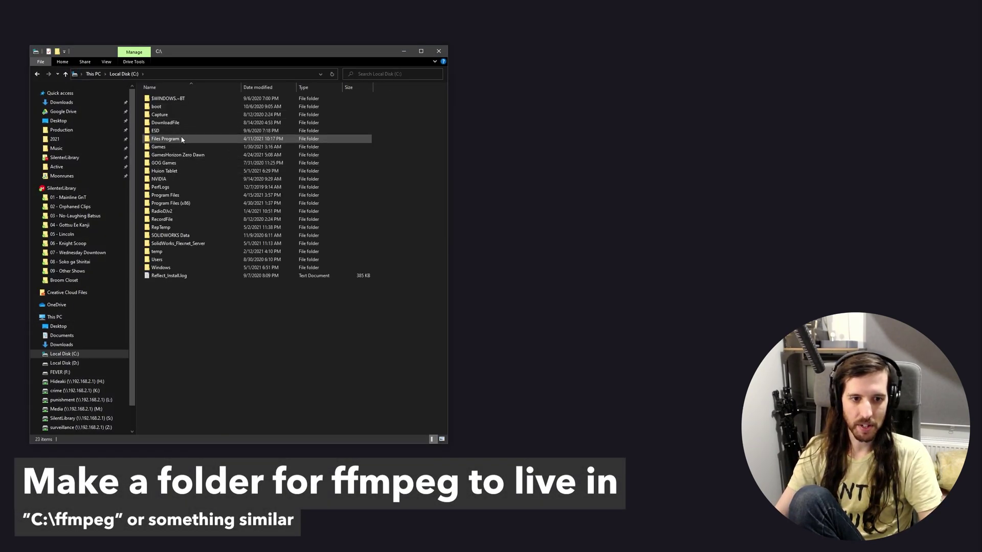
{"action": "double_click", "coordinate": [182, 139]}
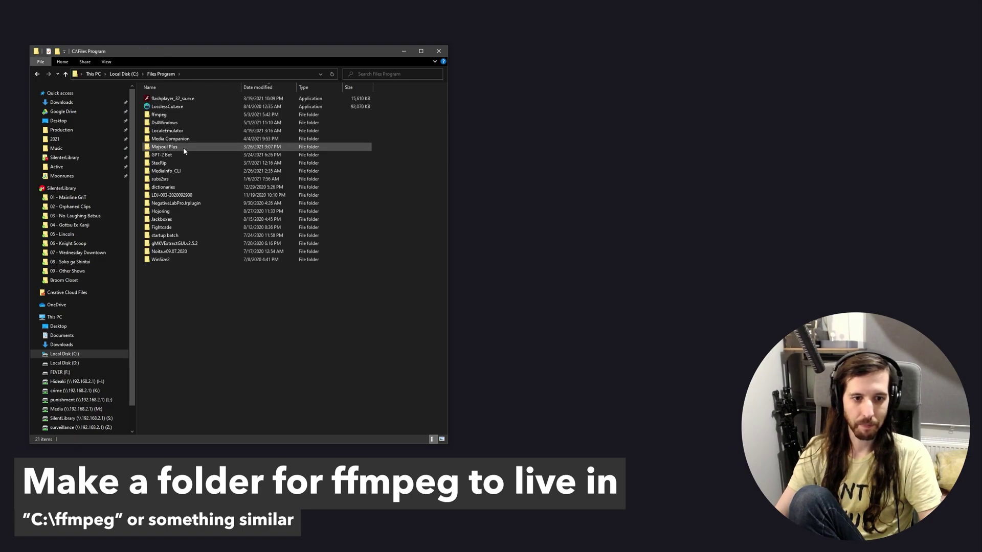
{"action": "double_click", "coordinate": [179, 118]}
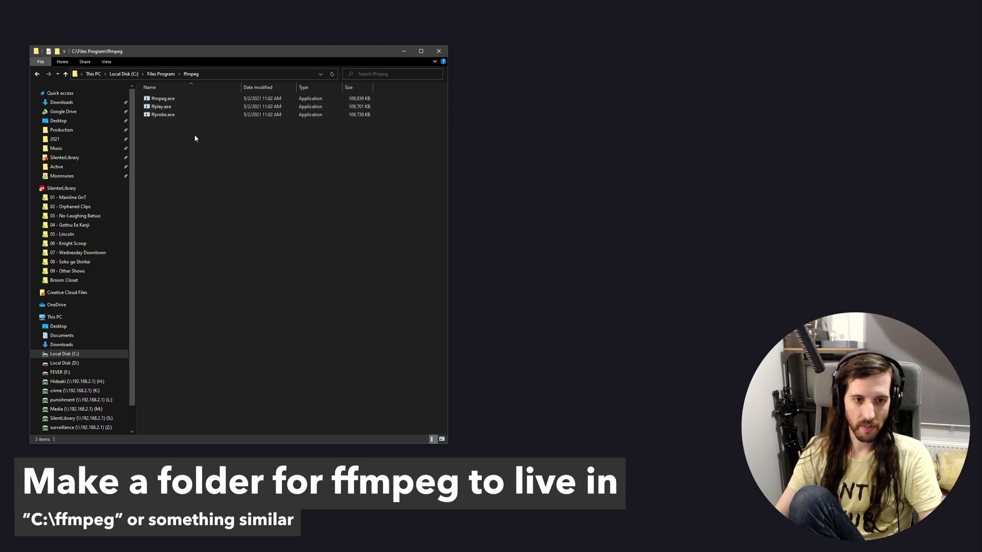
- Open ffmpeg-2021-05-02-git-5541cffa17-full_build.7z from Downloads beside the ffmpeg folder and go to the archive's bin folder
{"action": "key", "text": "super+e"}
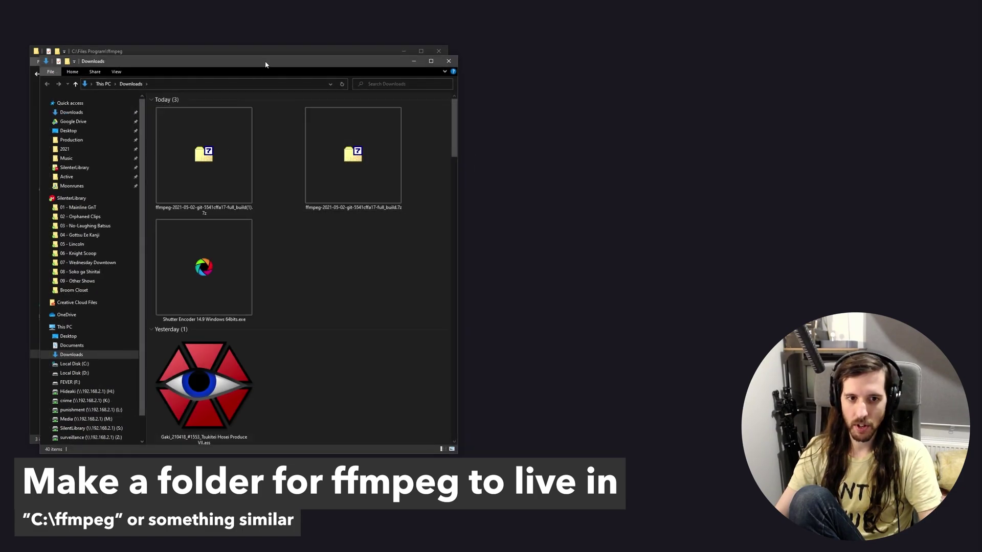
{"action": "left_click_drag", "start_coordinate": [265, 64], "coordinate": [717, 72]}
{"action": "double_click", "coordinate": [781, 171]}
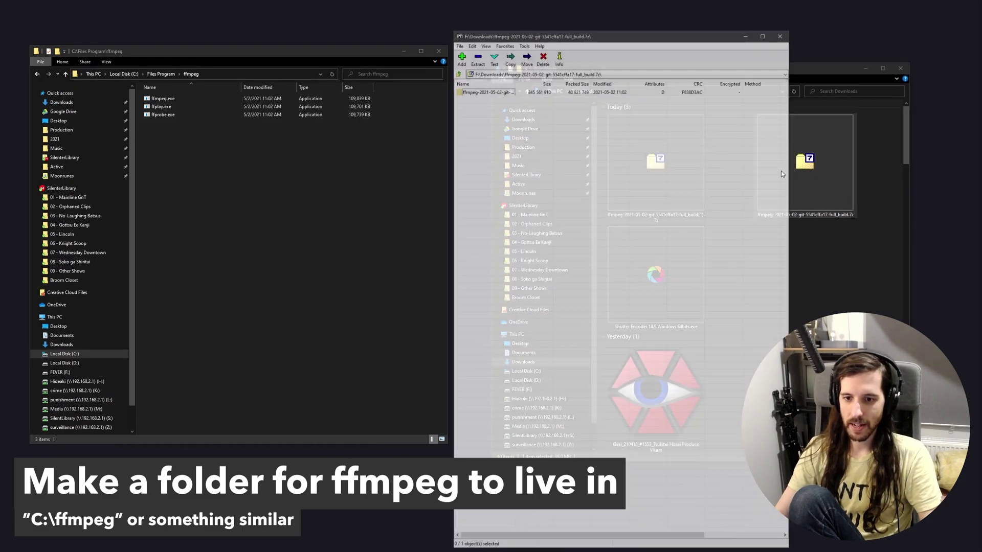
{"action": "double_click", "coordinate": [484, 91]}
{"action": "double_click", "coordinate": [463, 90]}
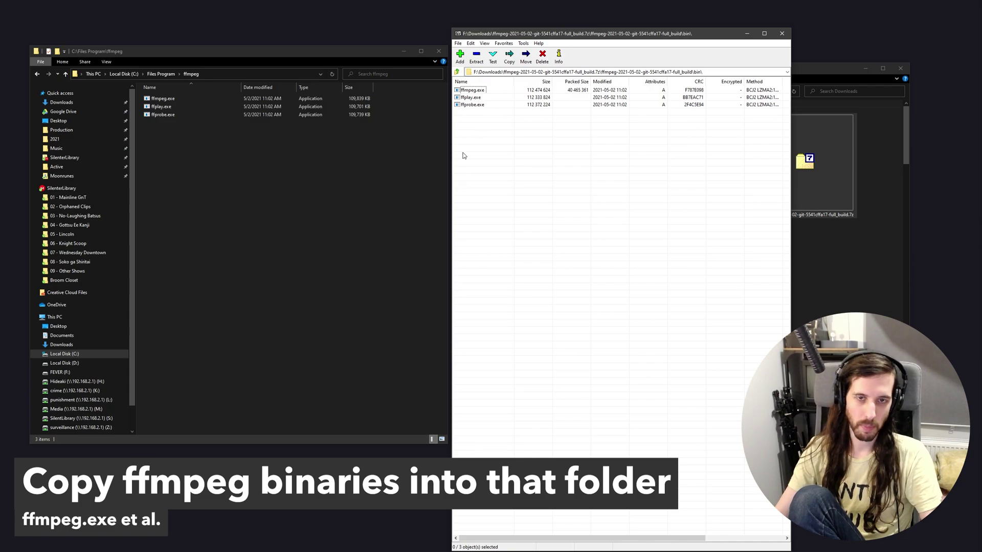
- Select ffmpeg.exe, ffplay.exe and ffprobe.exe in the archive, and close the archive and Downloads windows
{"action": "left_click_drag", "start_coordinate": [466, 143], "coordinate": [449, 83]}
{"action": "left_click", "coordinate": [298, 147]}
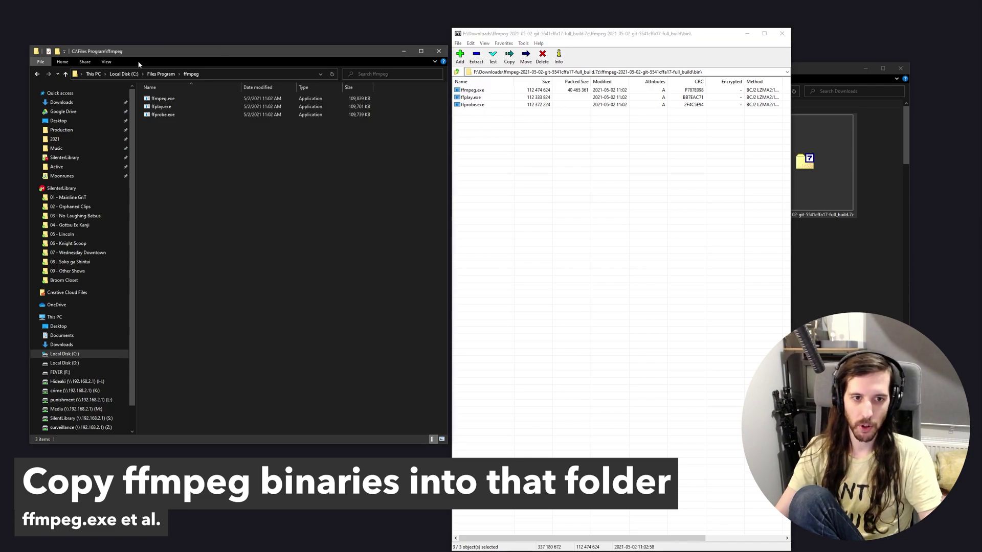
{"action": "left_click", "coordinate": [782, 33]}
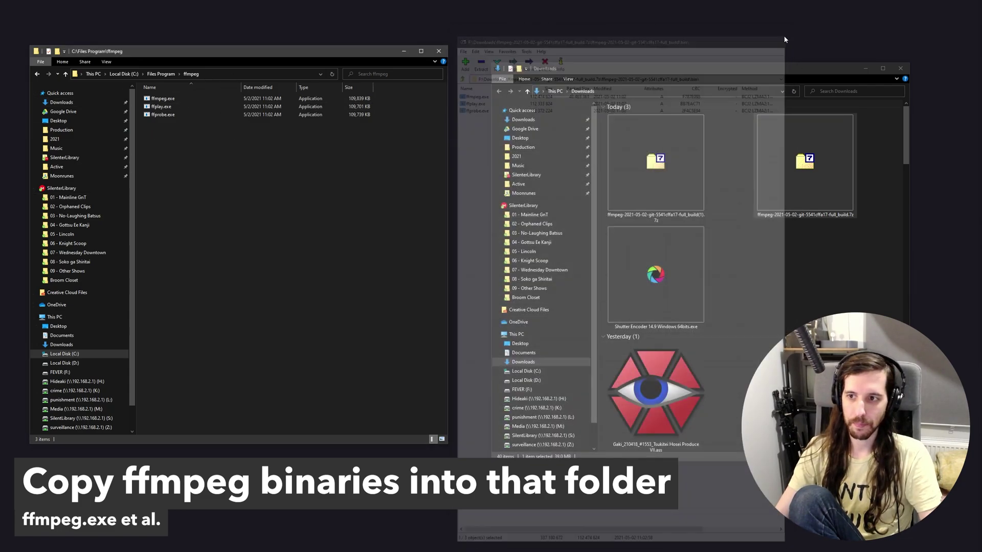
{"action": "left_click", "coordinate": [894, 67]}
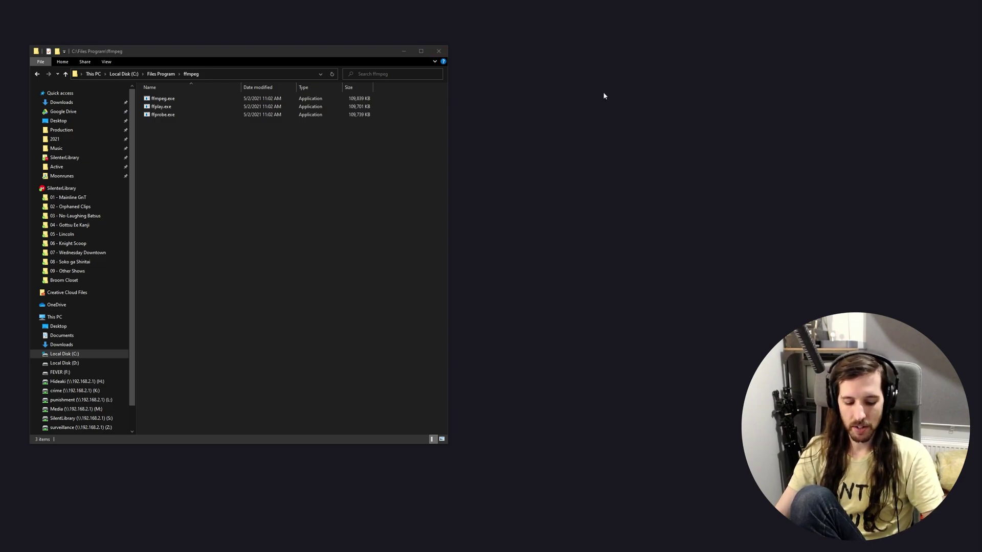
- Search Windows Settings for "path" and open the Environment Variables dialog through "Edit the system environment variables"
{"action": "key", "text": "super+x"}
{"action": "left_click", "coordinate": [71, 475]}
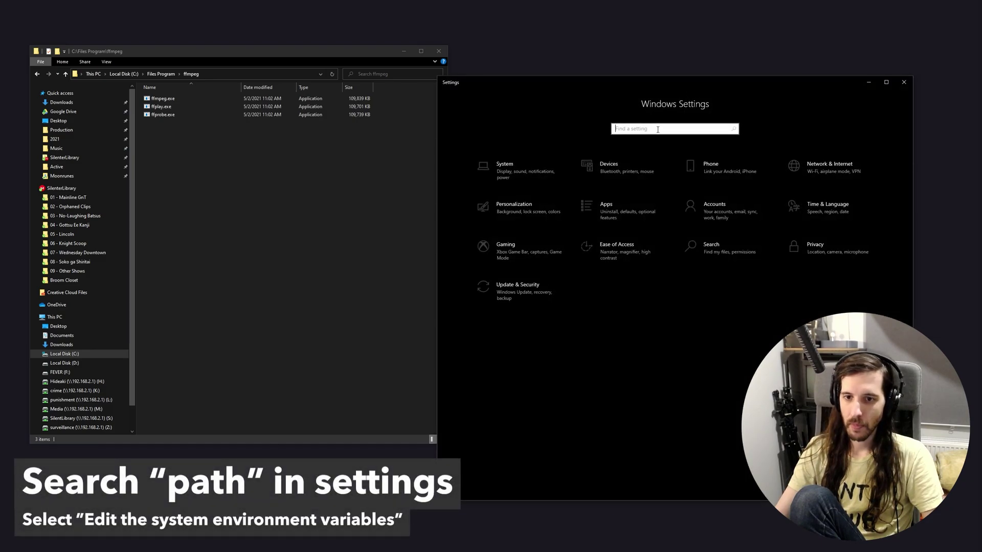
{"action": "type", "text": "path"}
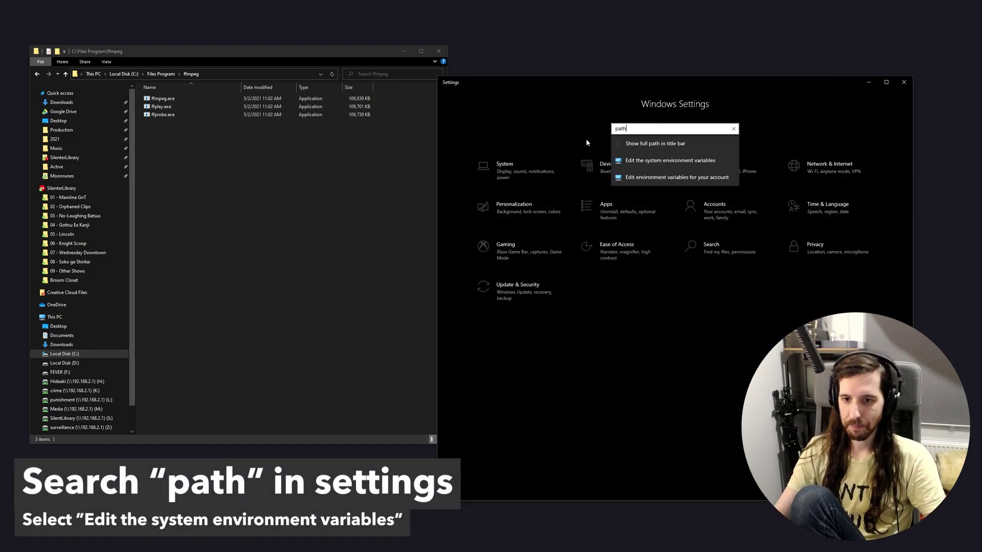
{"action": "left_click", "coordinate": [666, 163]}
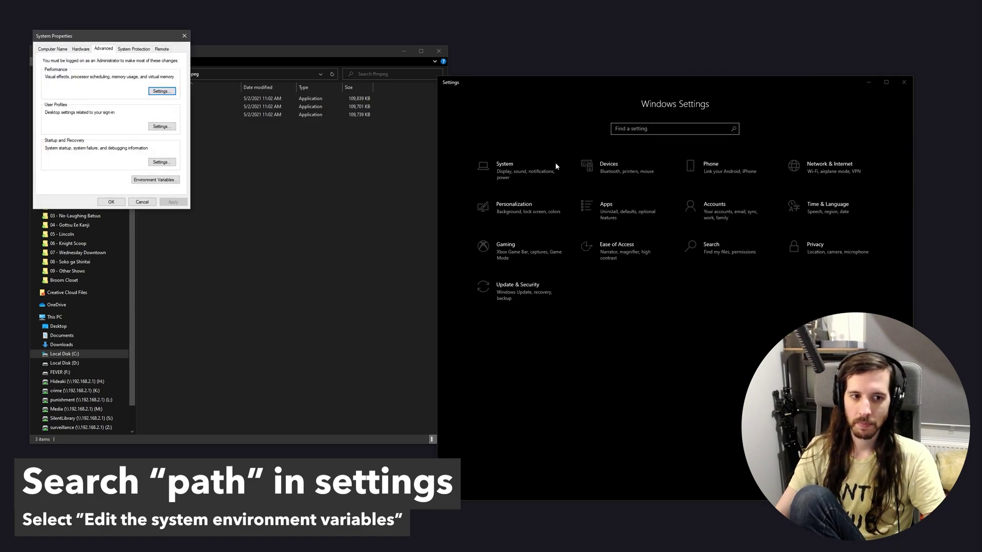
{"action": "left_click", "coordinate": [153, 181]}
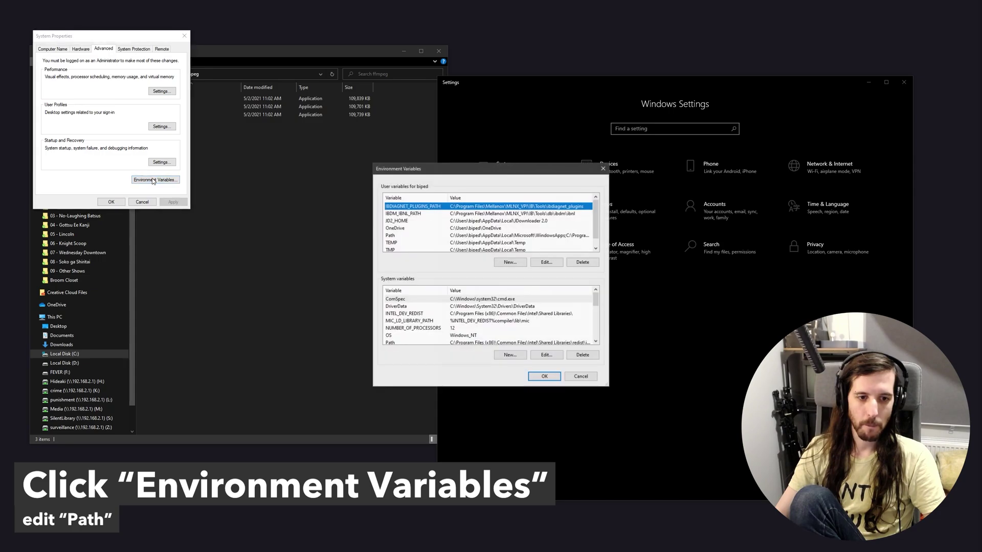
- Try to put the folder C:\Files Program\ffmpeg into the user Path variable by browsing to it
{"action": "left_click", "coordinate": [392, 237]}
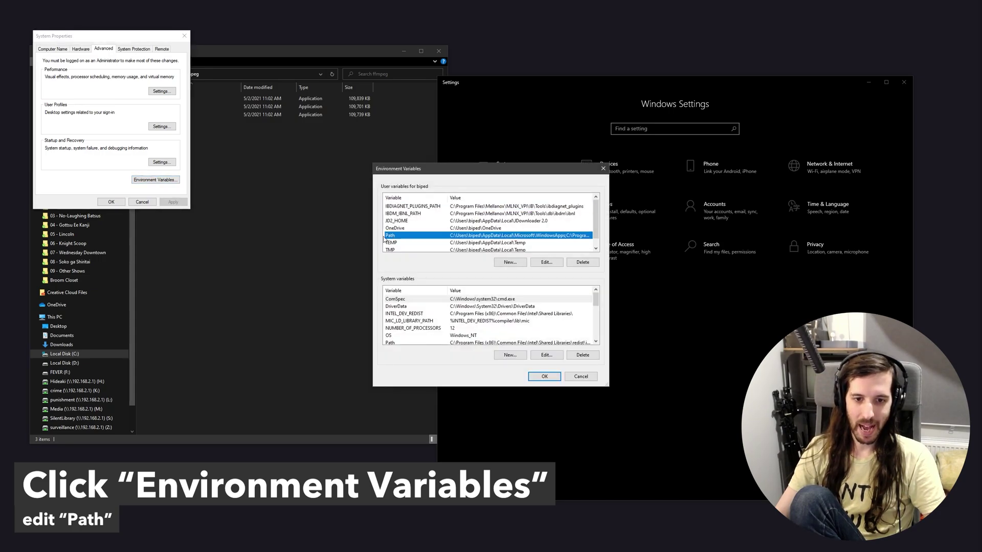
{"action": "left_click", "coordinate": [546, 263]}
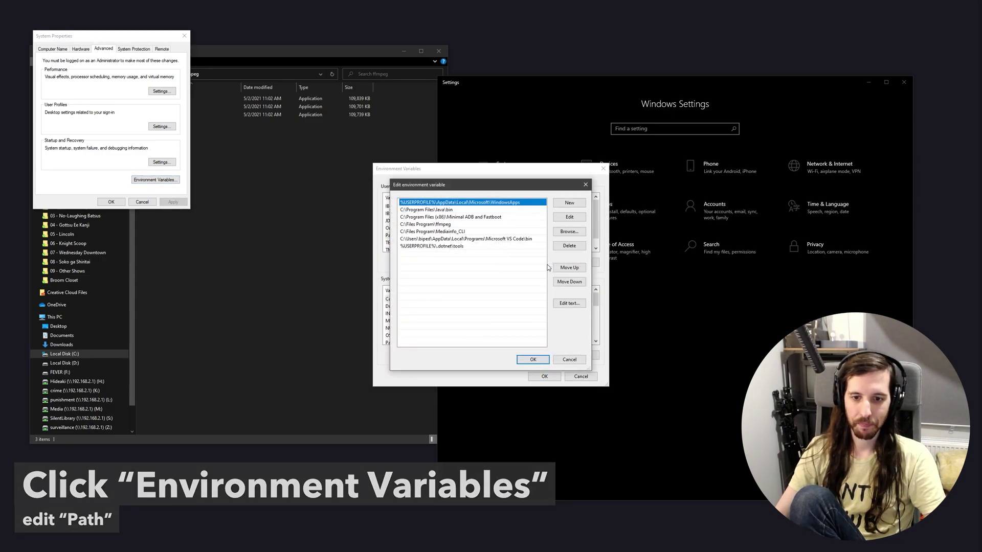
{"action": "left_click", "coordinate": [569, 234]}
{"action": "left_click", "coordinate": [439, 290]}
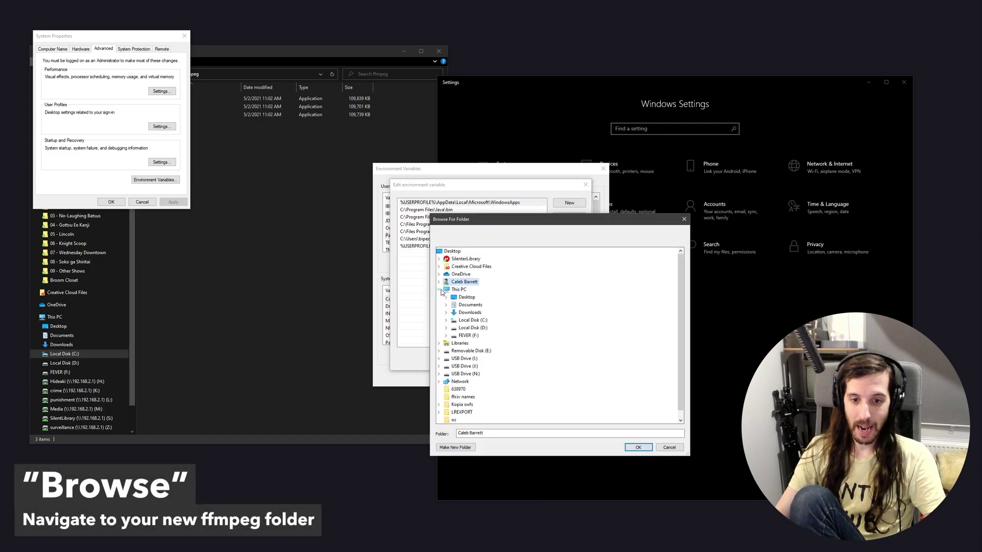
{"action": "left_click", "coordinate": [446, 320]}
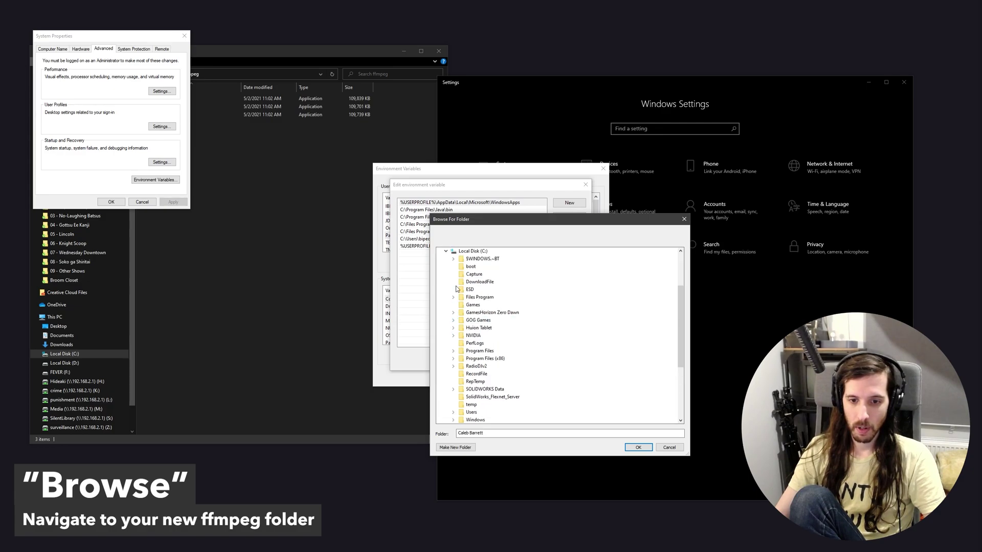
{"action": "left_click", "coordinate": [453, 298]}
{"action": "left_click", "coordinate": [472, 299]}
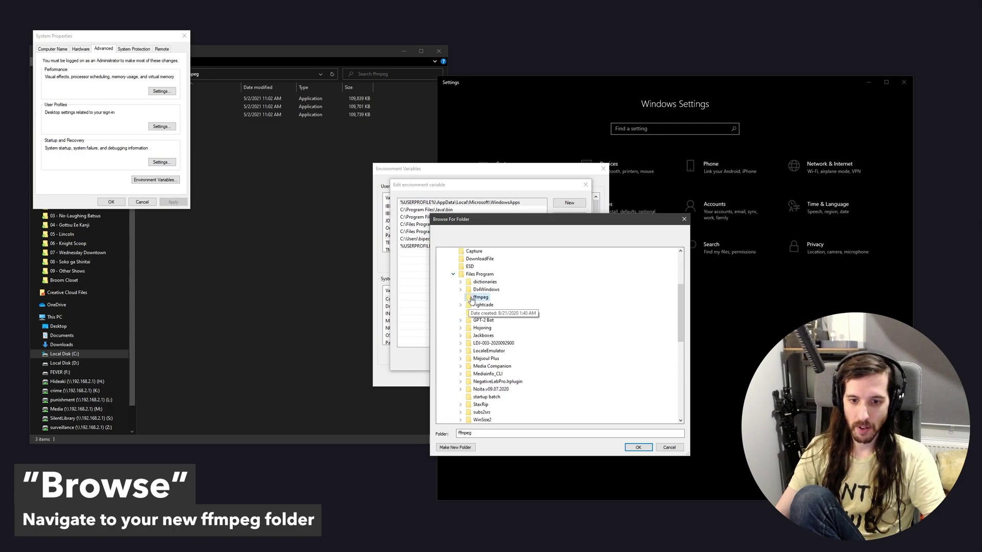
{"action": "left_click", "coordinate": [638, 448]}
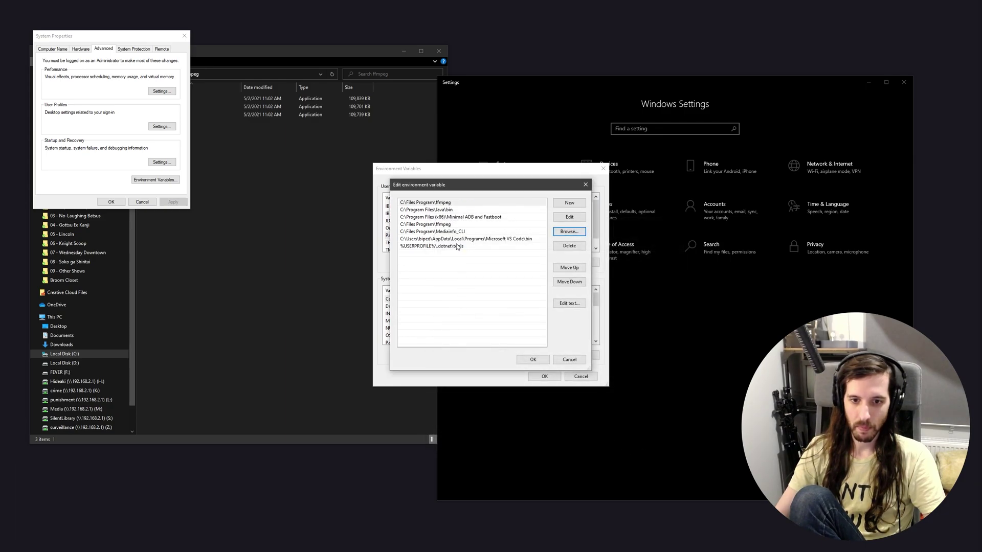
{"action": "left_click", "coordinate": [533, 360]}
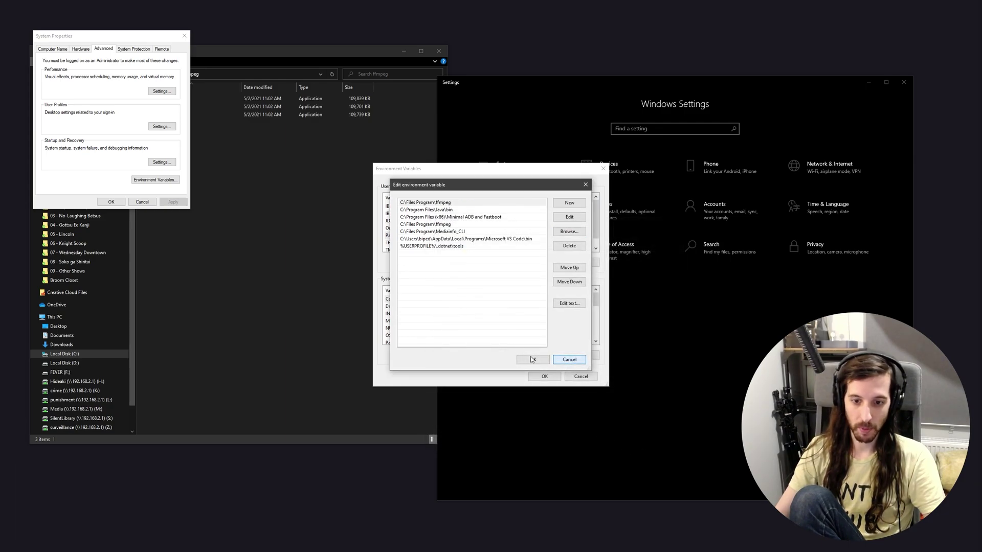
{"action": "left_click", "coordinate": [564, 361]}
- Confirm and close the Environment Variables and System Properties dialogs, and close Windows Settings
{"action": "left_click", "coordinate": [545, 377]}
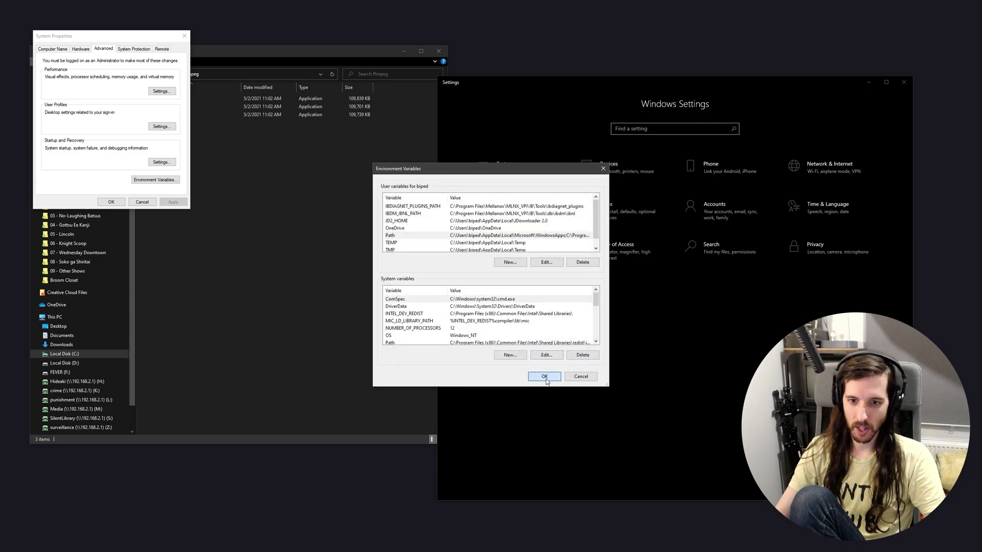
{"action": "left_click", "coordinate": [112, 201]}
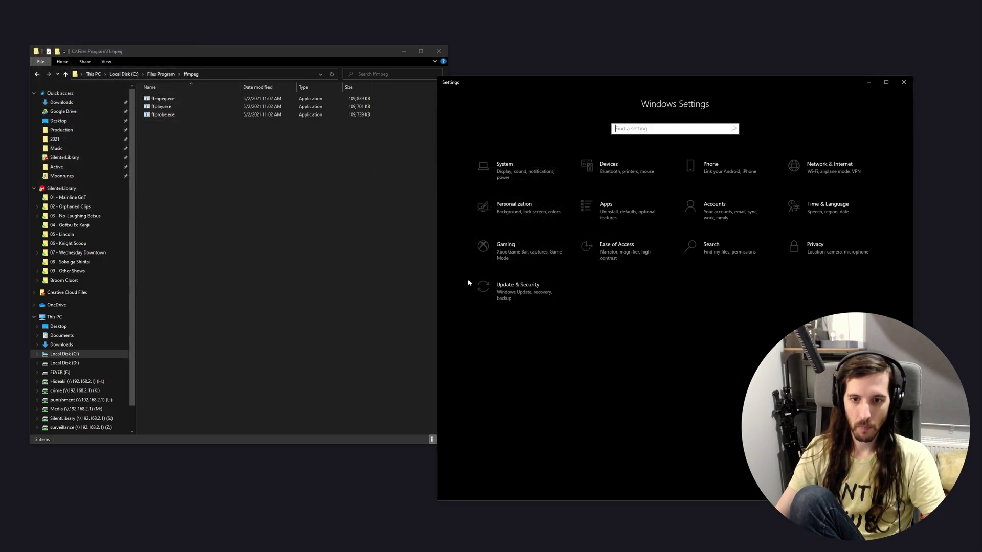
{"action": "left_click", "coordinate": [904, 83]}
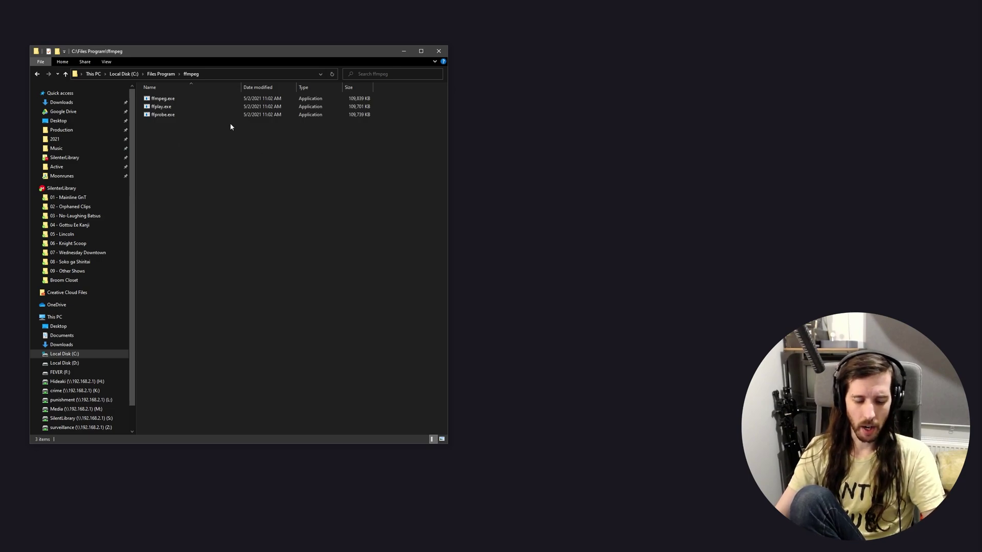
- Open a terminal in the C:\Files Program\ffmpeg folder, run ffmpeg to test it, and close the terminal and folder windows
{"action": "right_click", "coordinate": [222, 152], "text": "shift"}
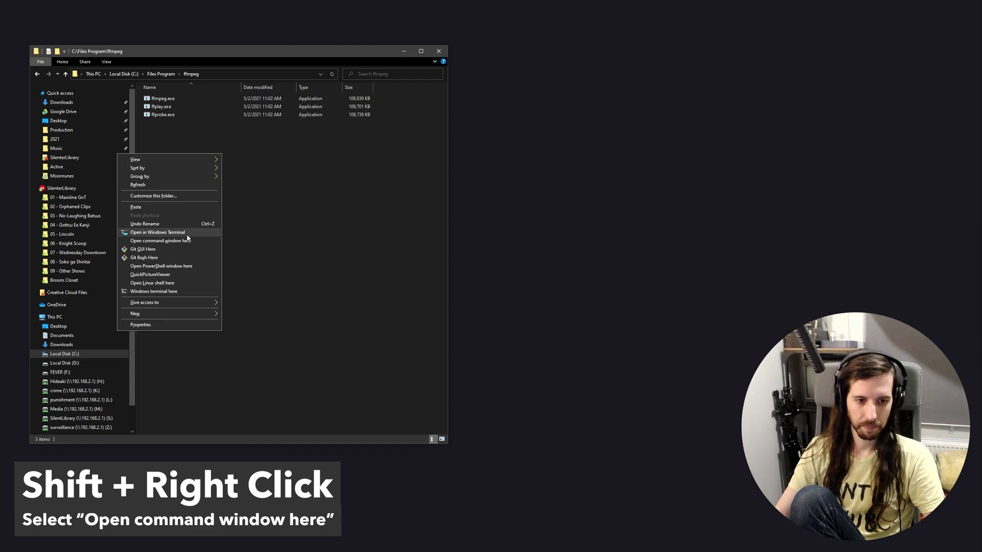
{"action": "left_click", "coordinate": [157, 234]}
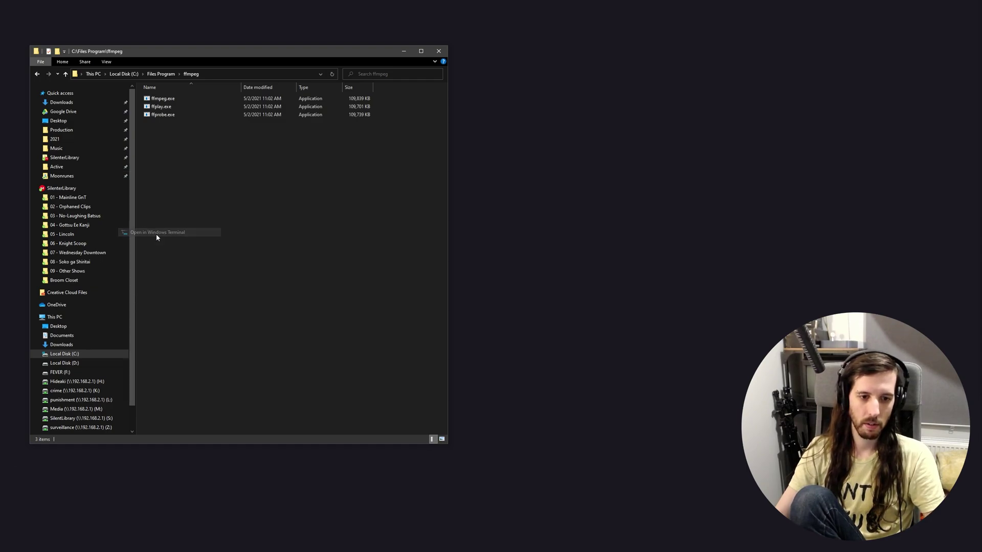
{"action": "type", "text": "ffmpeg"}
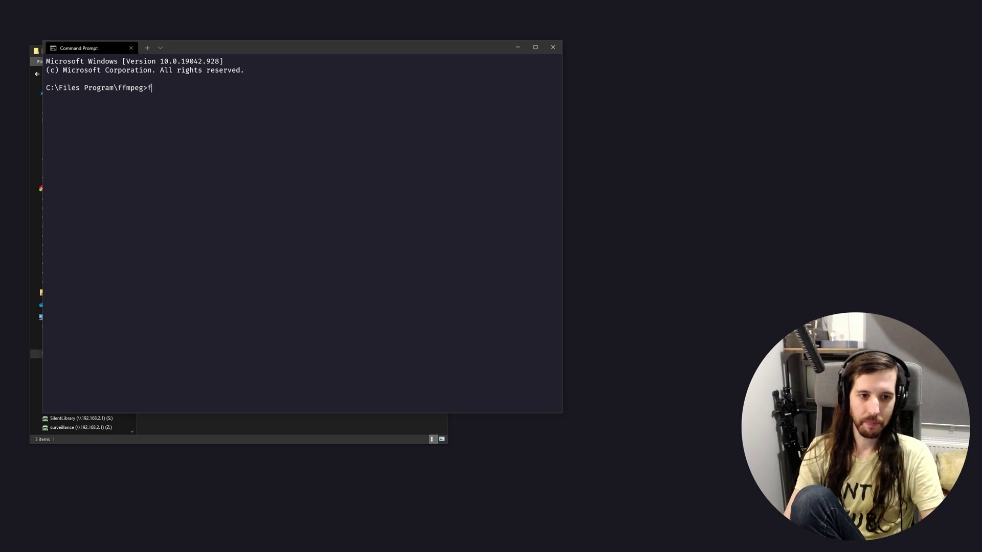
{"action": "key", "text": "Return"}
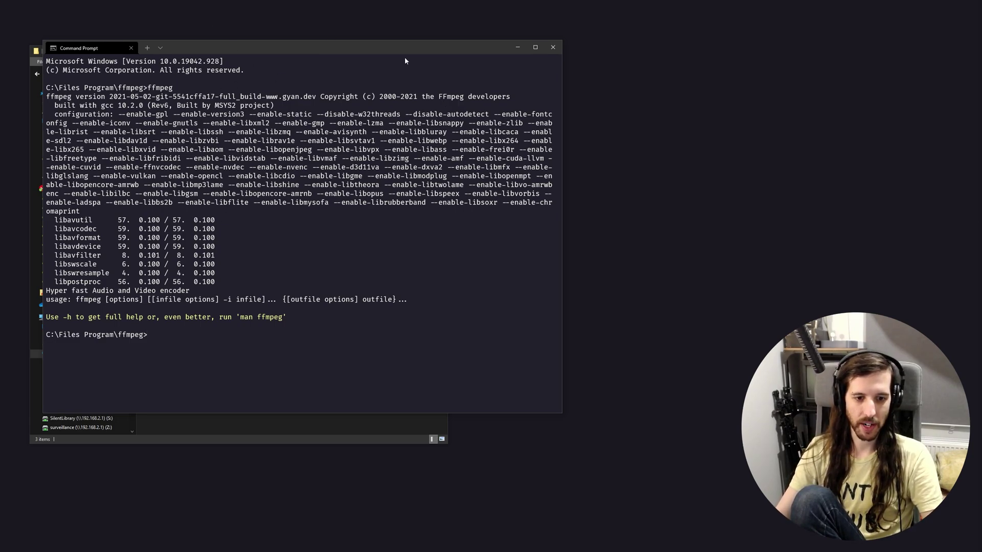
{"action": "left_click", "coordinate": [553, 47]}
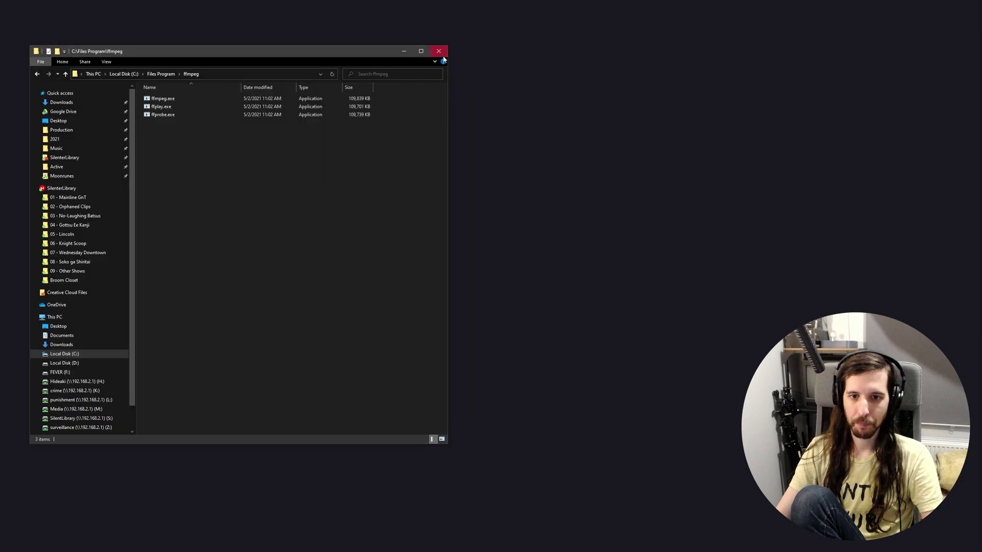
{"action": "left_click", "coordinate": [440, 53]}
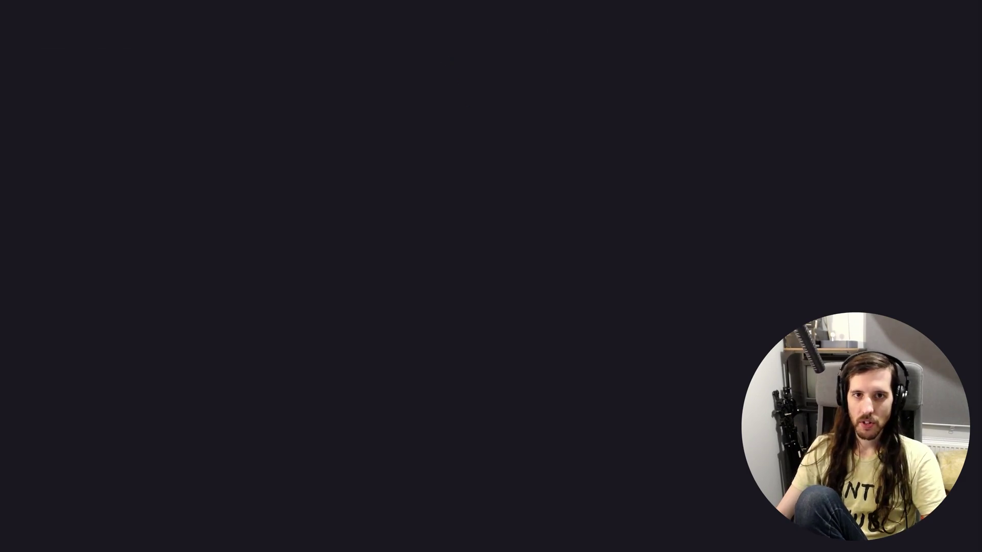
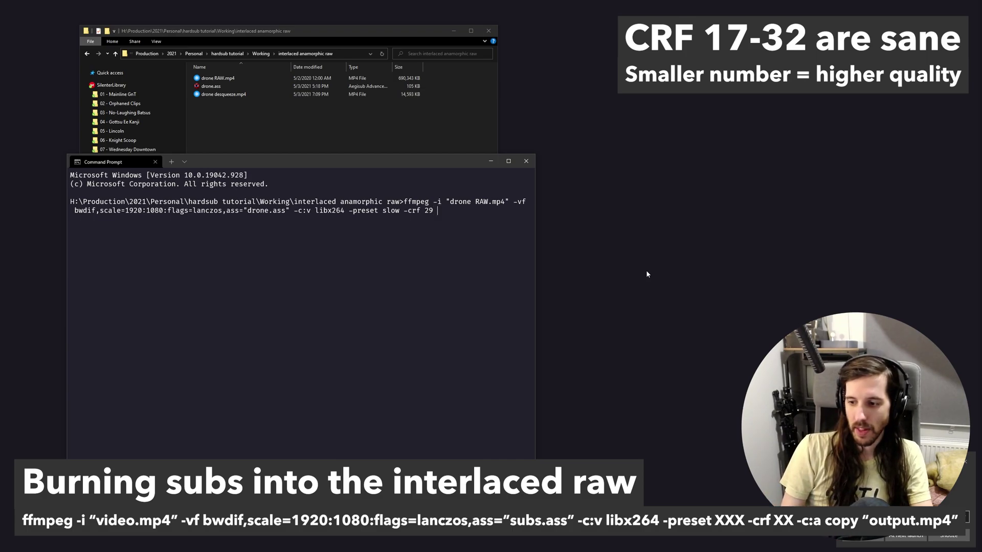
- Complete the subtitle-burning ffmpeg command with -c:a copy and the output file "drone hard.mp4", and run it
{"action": "type", "text": "-c:a"}
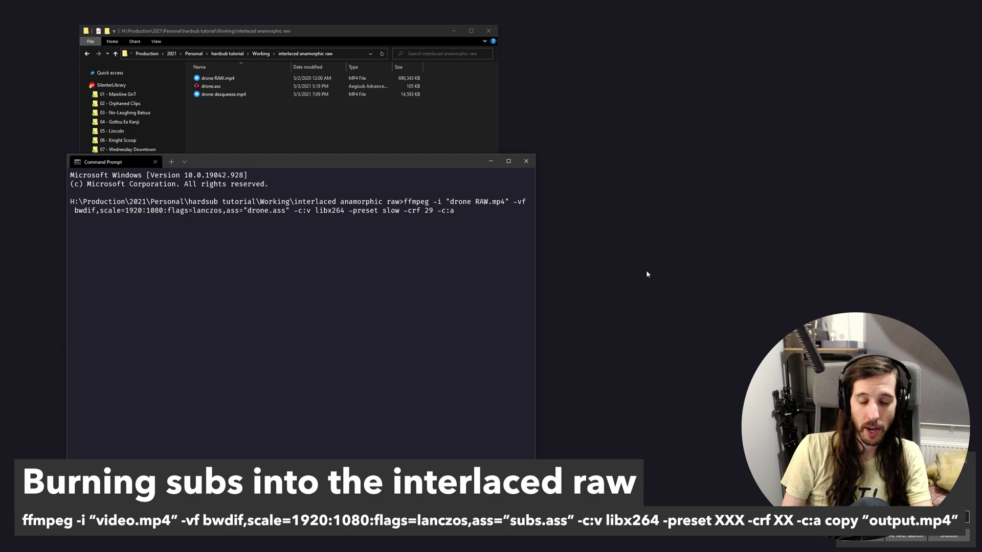
{"action": "type", "text": " copy"}
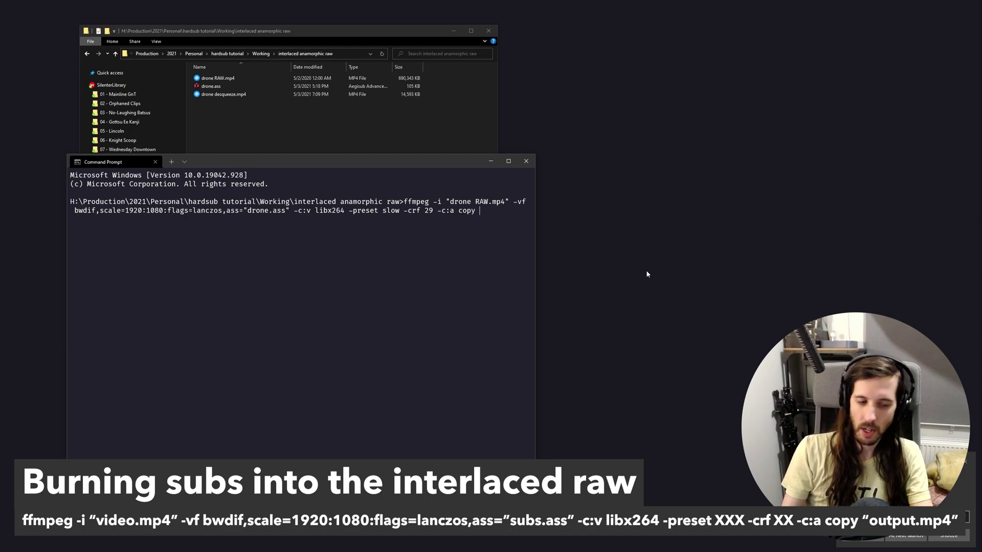
{"action": "type", "text": " \""}
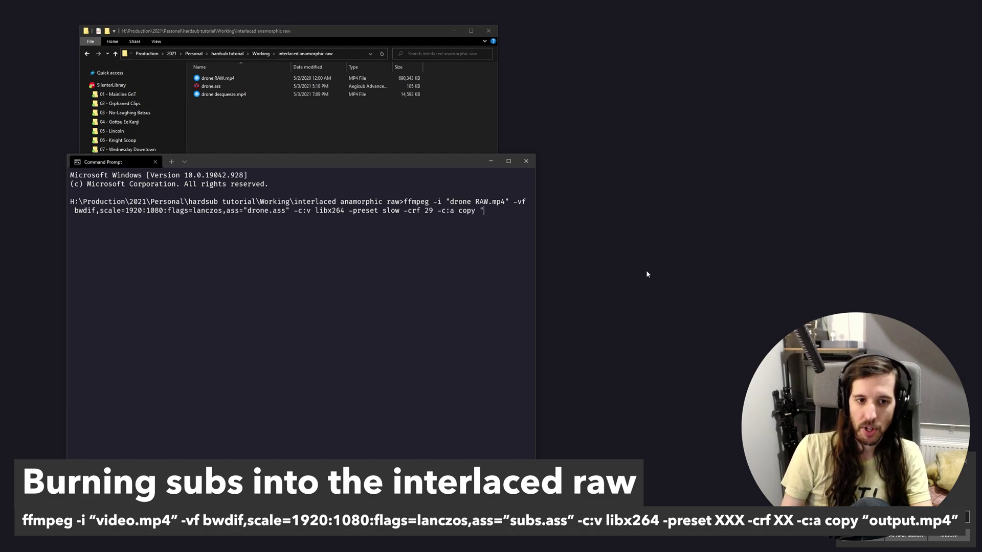
{"action": "type", "text": "drone hard."}
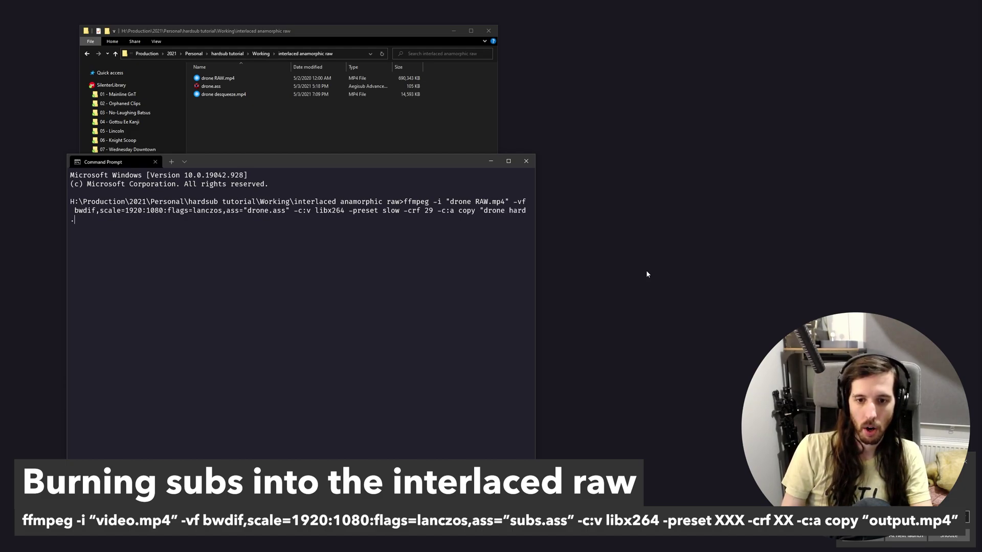
{"action": "type", "text": "mp4\""}
{"action": "key", "text": "Return"}
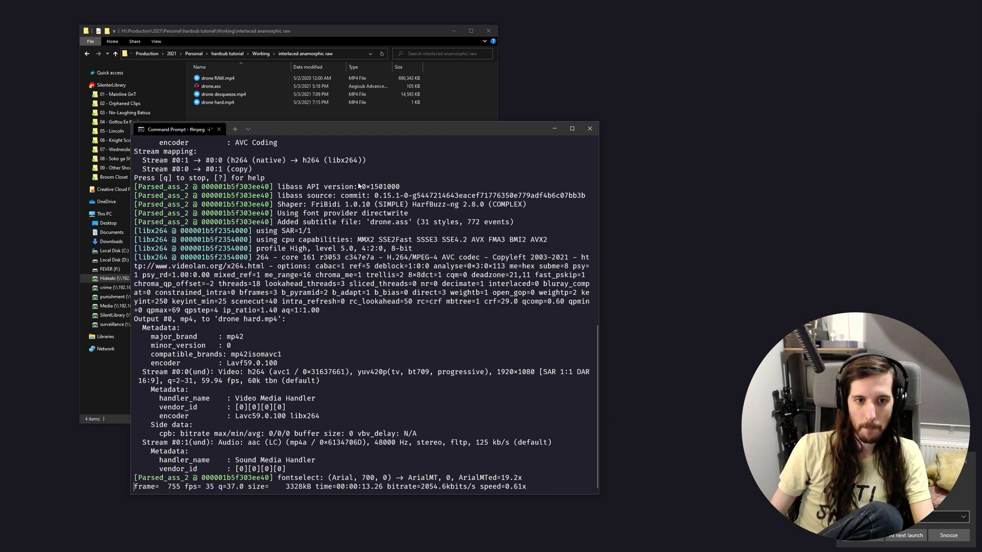
{"action": "left_click", "coordinate": [281, 102]}
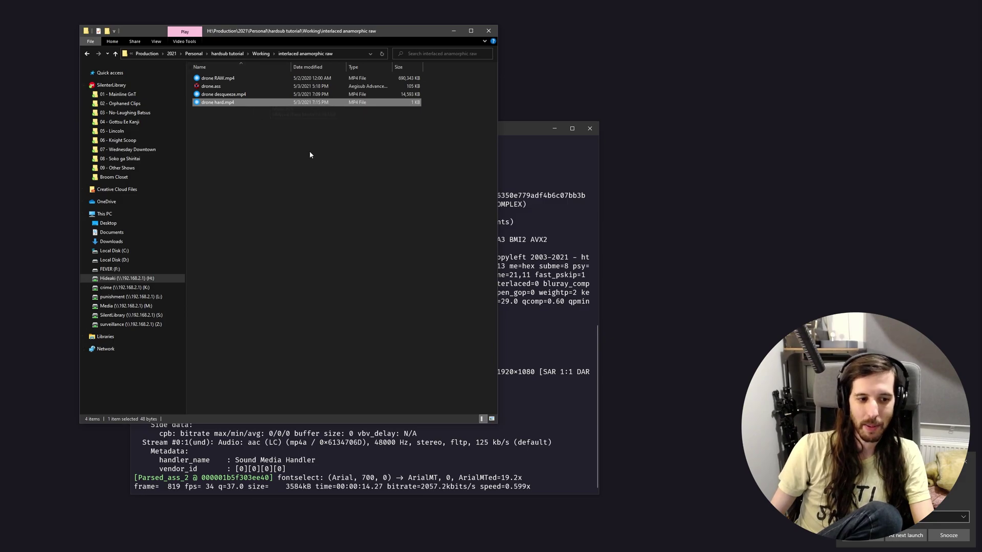
{"action": "left_click", "coordinate": [550, 176]}
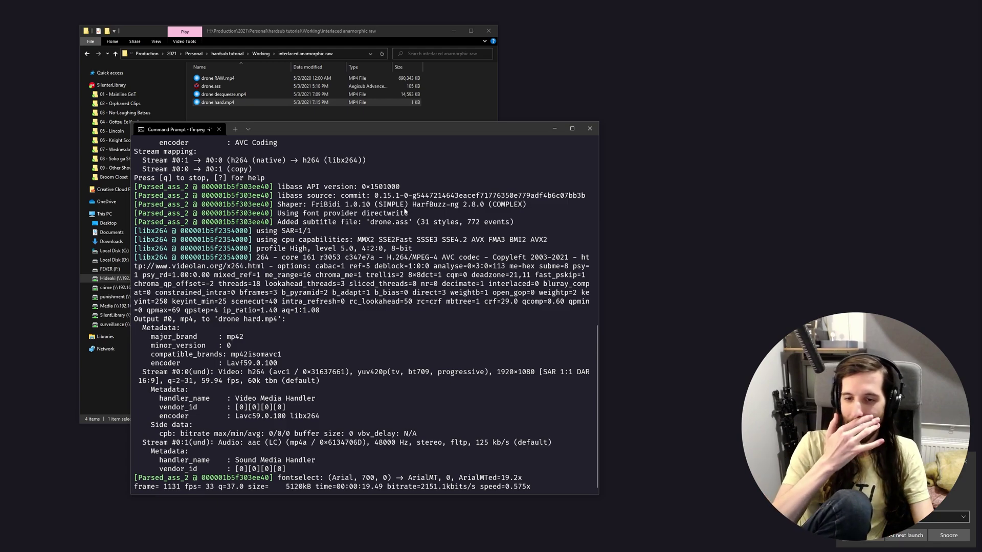
{"action": "left_click", "coordinate": [224, 96]}
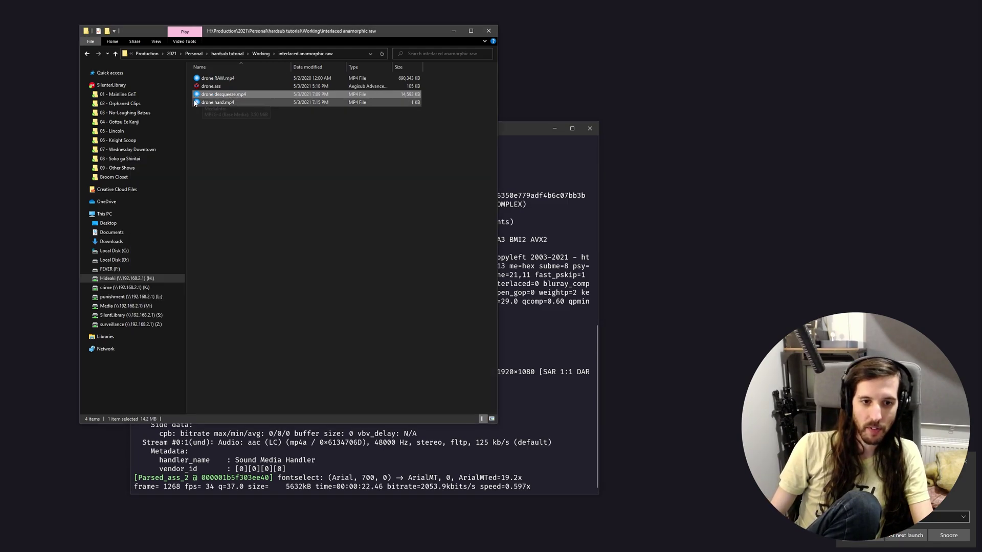
{"action": "left_click", "coordinate": [440, 205]}
- Abort the running ffmpeg encode of drone hard.mp4 and close the terminal
{"action": "key", "text": "alt+Tab"}
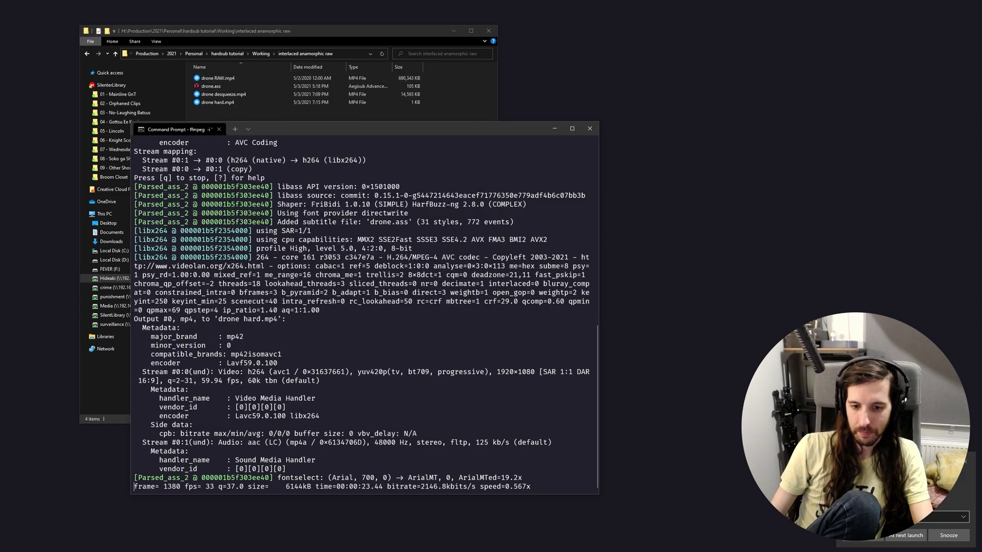
{"action": "key", "text": "ctrl+c"}
{"action": "key", "text": "ctrl+c"}
{"action": "key", "text": "ctrl+c"}
{"action": "key", "text": "ctrl+c"}
{"action": "key", "text": "ctrl+c"}
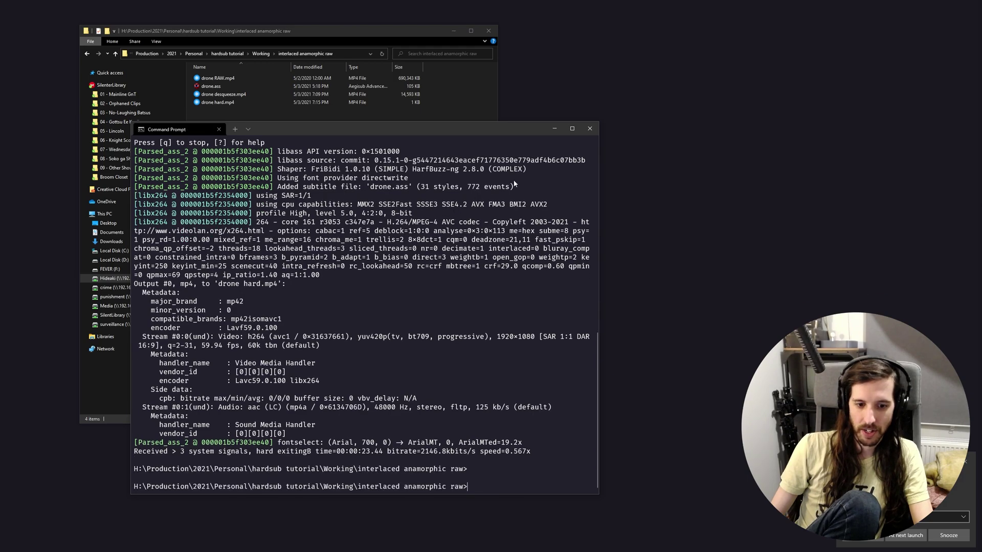
{"action": "left_click", "coordinate": [585, 132]}
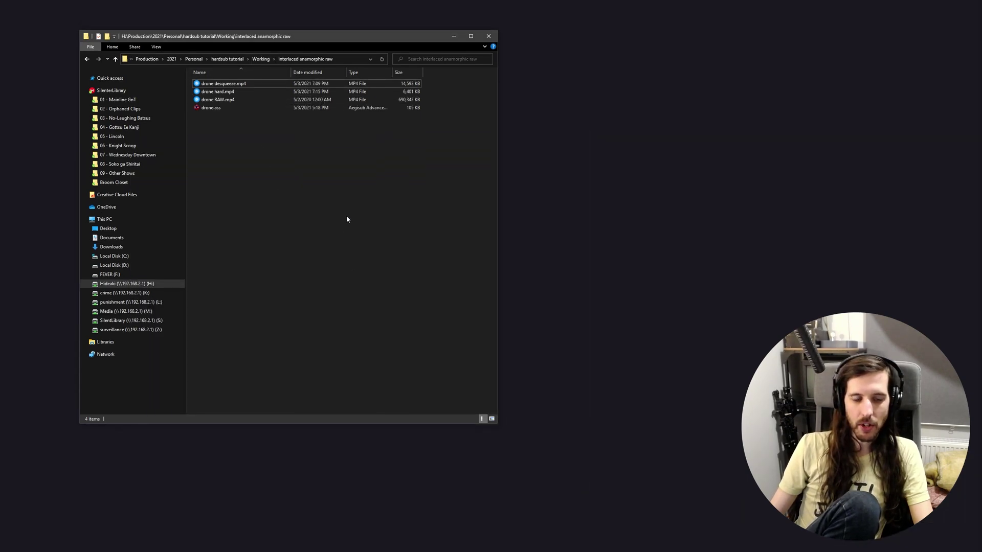
{"action": "left_click_drag", "start_coordinate": [329, 40], "coordinate": [339, 60]}
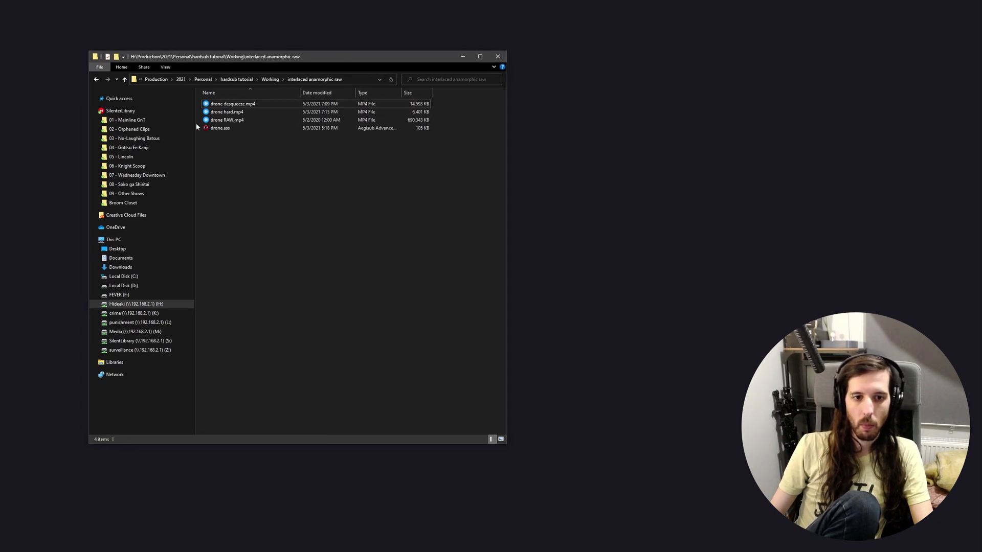
{"action": "left_click", "coordinate": [214, 121]}
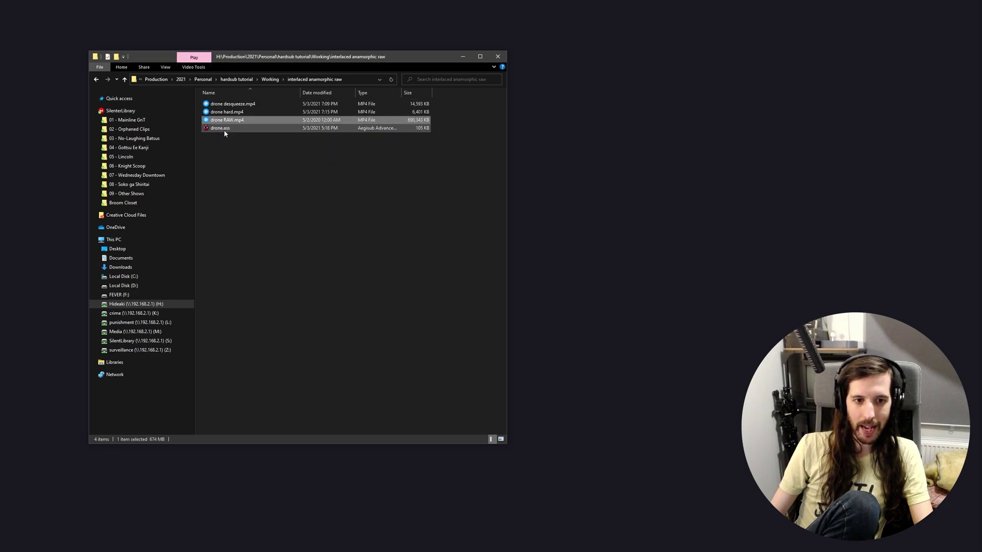
{"action": "left_click", "coordinate": [225, 132]}
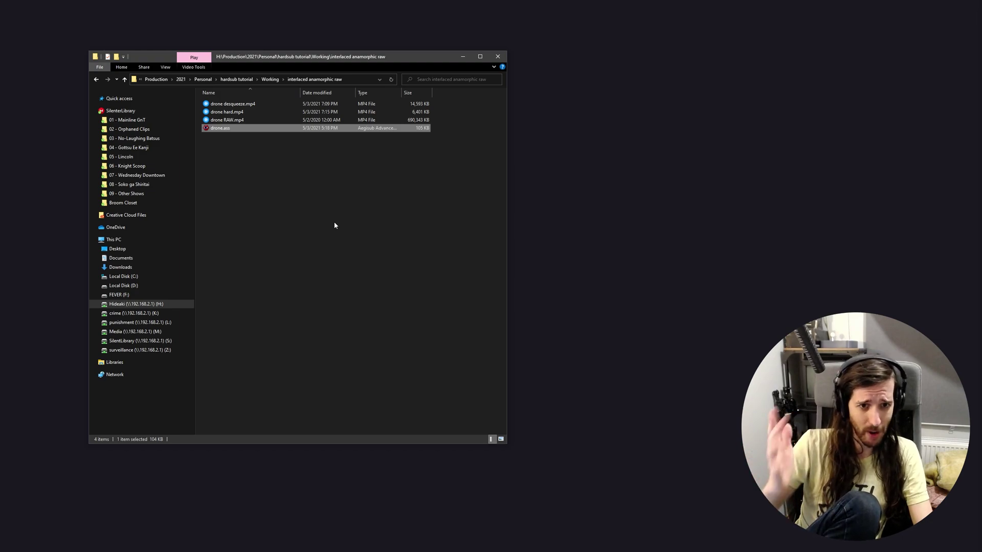
{"action": "left_click", "coordinate": [331, 198]}
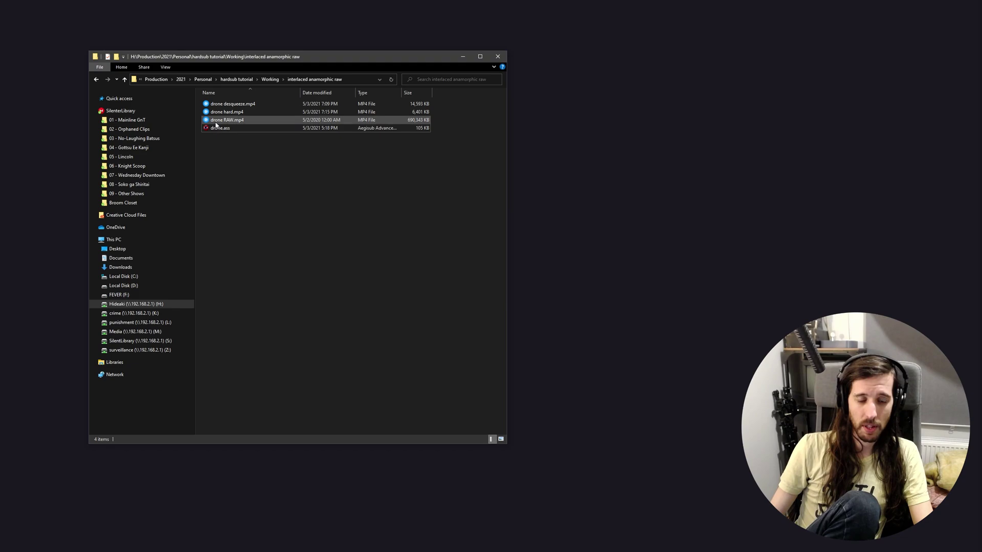
- Play drone RAW.mp4 with the drone.ass subtitles loaded onto it to check their appearance, and close the player
{"action": "mouse_move", "coordinate": [216, 124]}
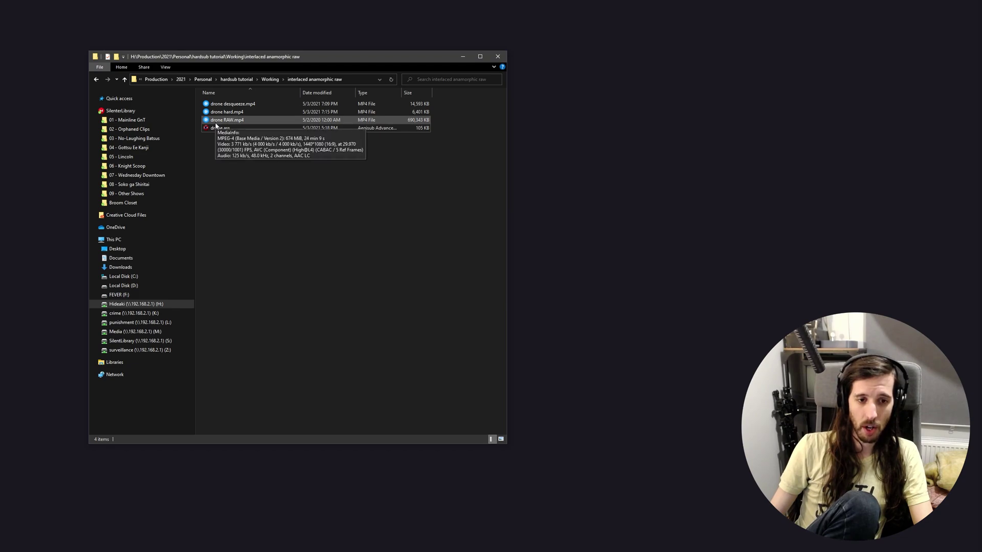
{"action": "left_click", "coordinate": [216, 122]}
{"action": "double_click", "coordinate": [249, 119]}
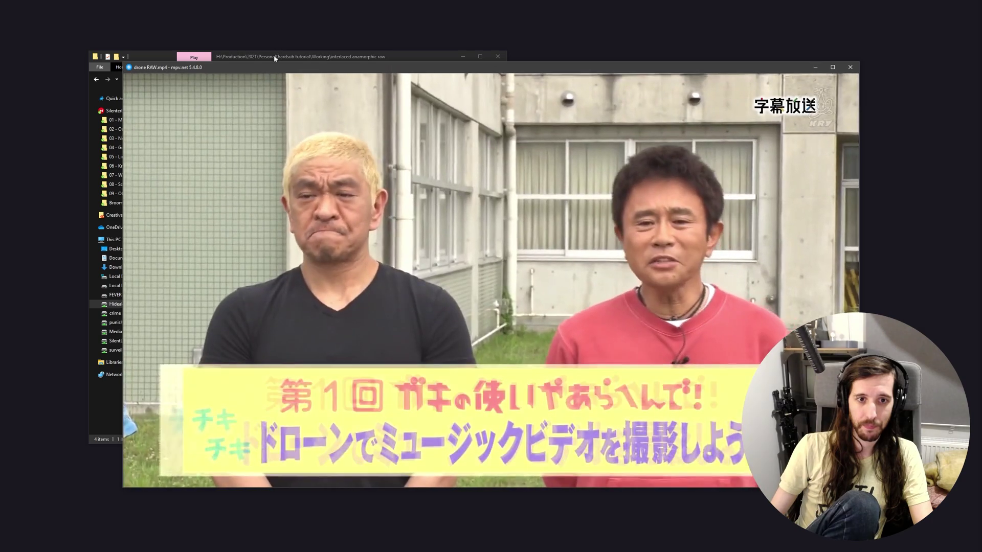
{"action": "left_click", "coordinate": [274, 54]}
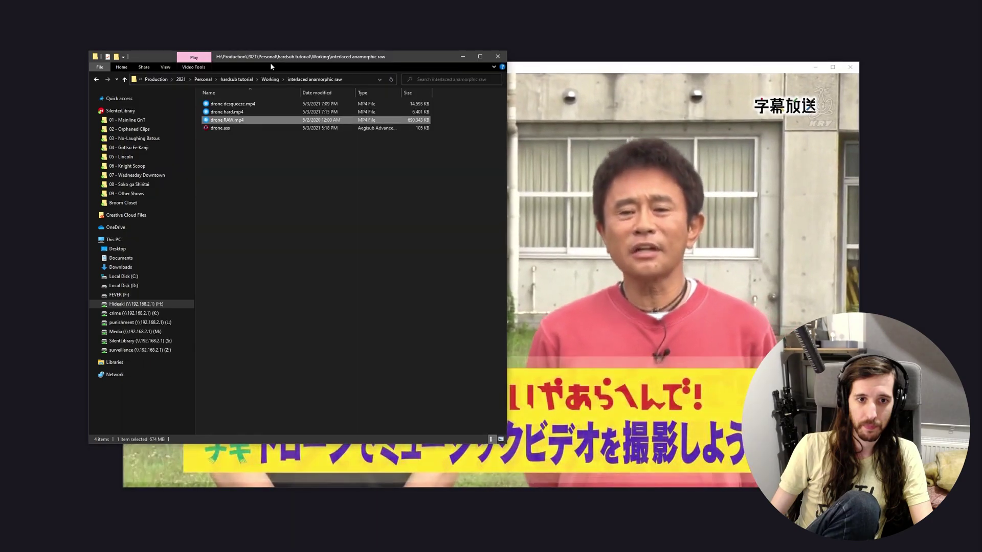
{"action": "left_click_drag", "start_coordinate": [220, 128], "coordinate": [628, 152]}
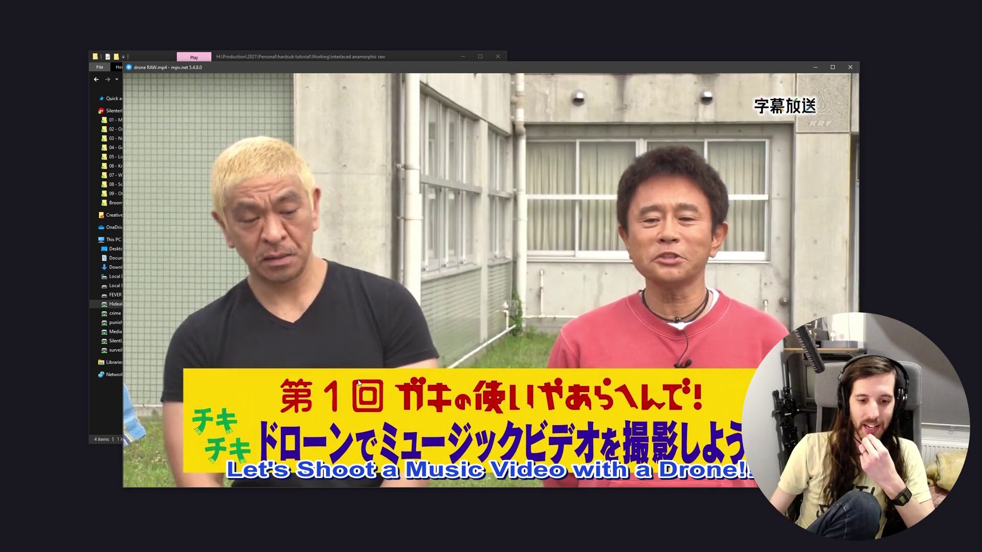
{"action": "mouse_move", "coordinate": [279, 457]}
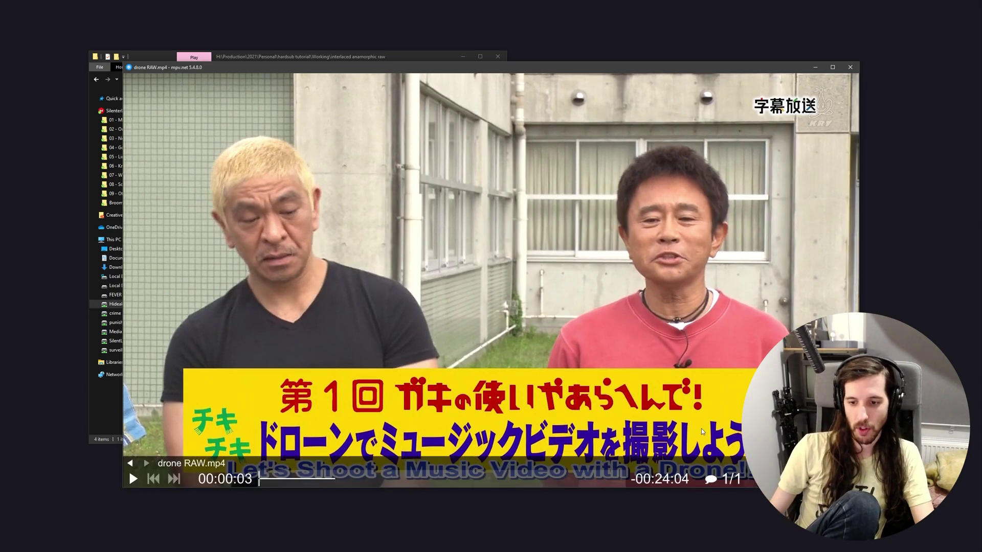
{"action": "key", "text": "space"}
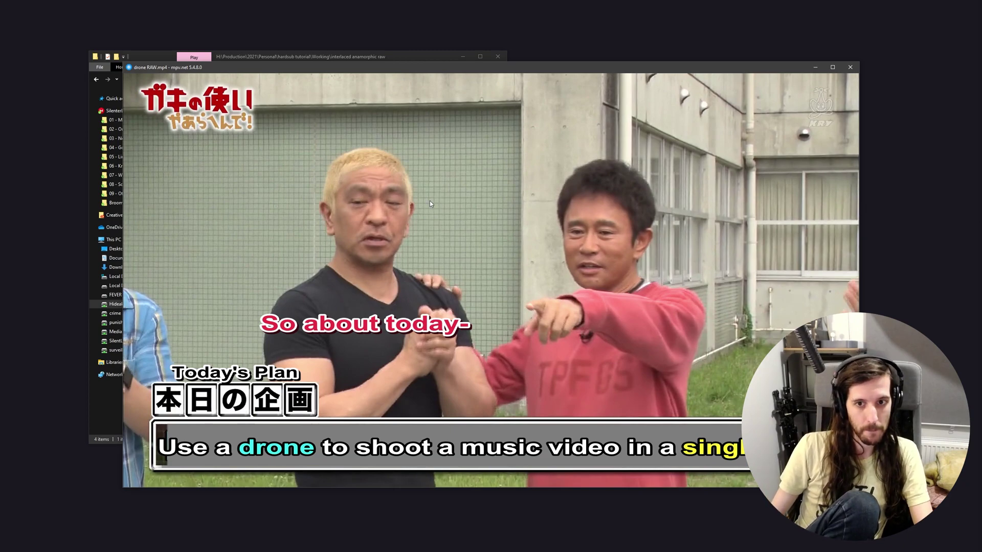
{"action": "key", "text": "q"}
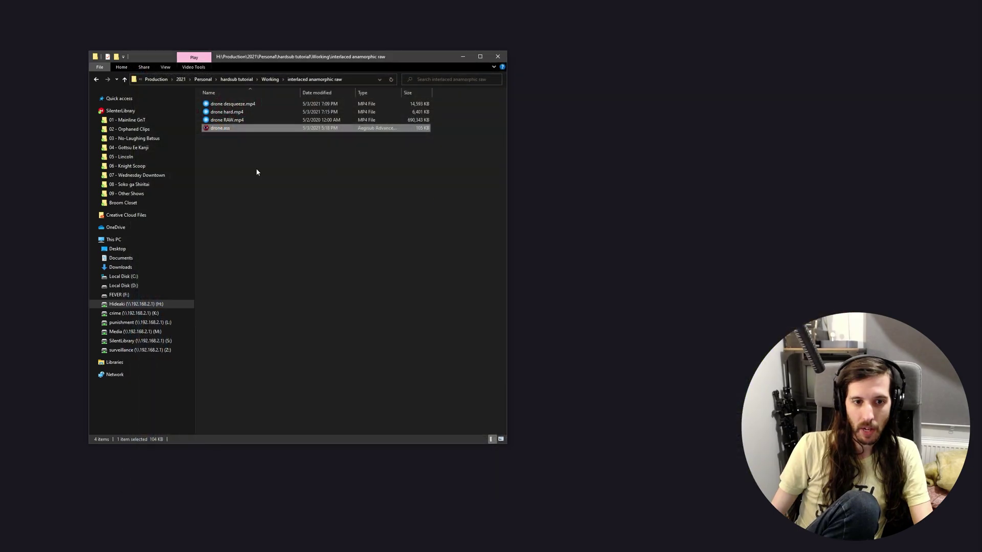
- Open drone.ass in Aegisub, agree to load its associated files, and bring up the Resample Resolution settings
{"action": "double_click", "coordinate": [212, 129]}
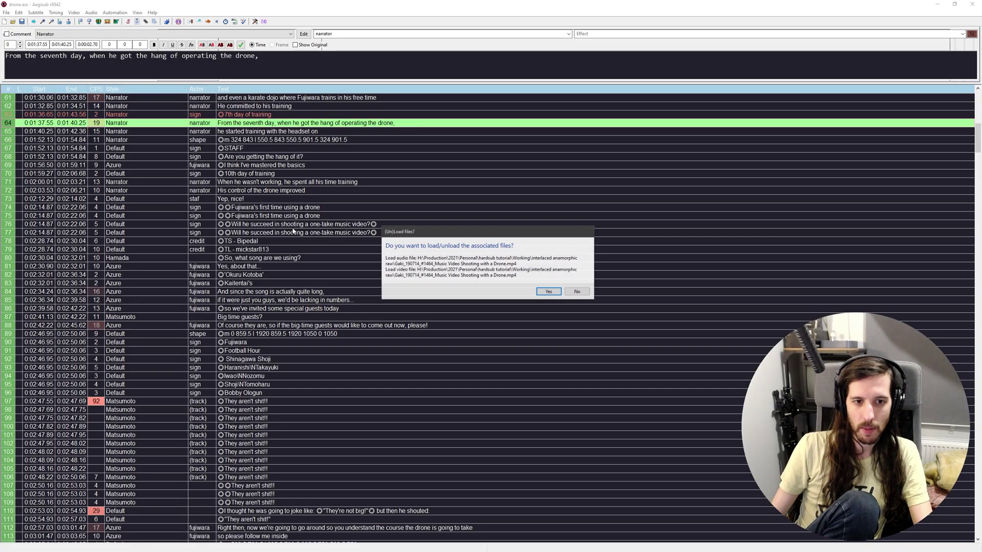
{"action": "left_click", "coordinate": [549, 291]}
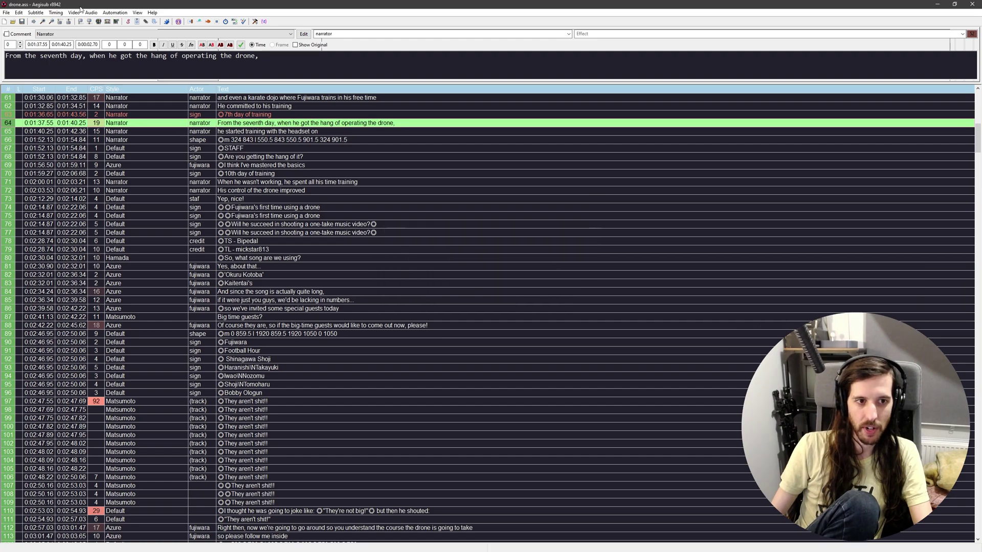
{"action": "left_click", "coordinate": [29, 13]}
{"action": "left_click", "coordinate": [49, 47]}
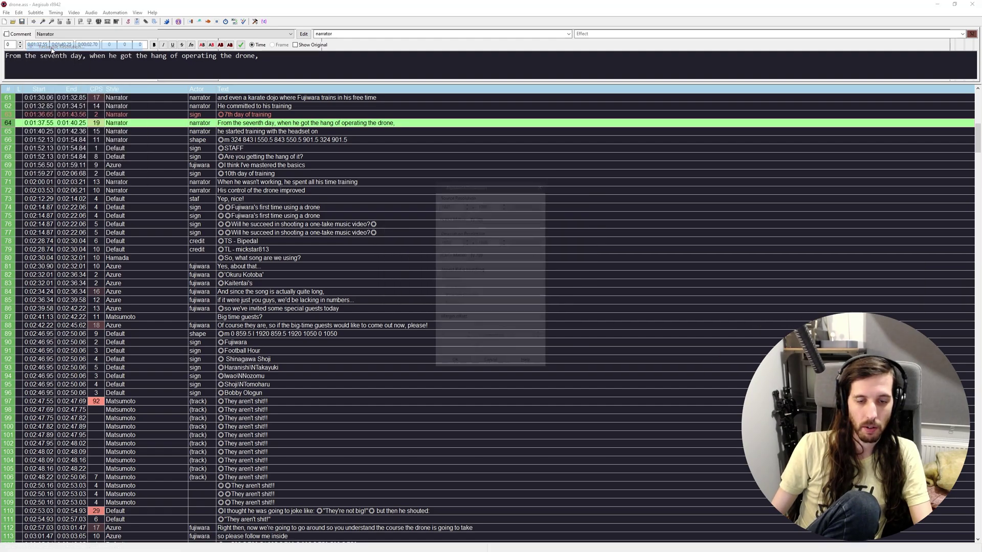
- Resample the subtitles from 1920×1080 to a destination resolution of 1440×1080 with Stretch aspect ratio handling
{"action": "left_click_drag", "start_coordinate": [451, 204], "coordinate": [415, 205]}
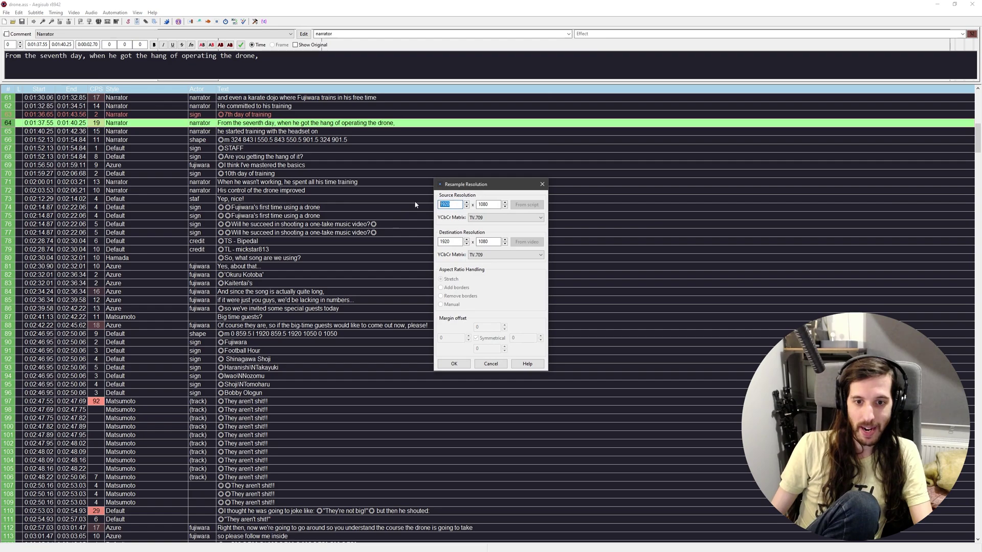
{"action": "left_click_drag", "start_coordinate": [494, 202], "coordinate": [472, 204]}
{"action": "left_click_drag", "start_coordinate": [456, 242], "coordinate": [295, 216]}
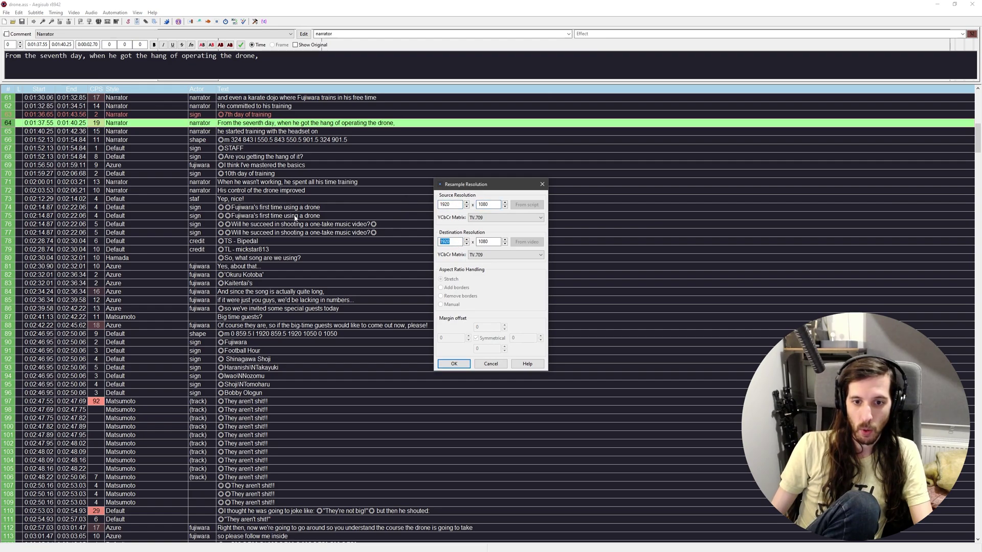
{"action": "type", "text": "1440"}
{"action": "key", "text": "Tab"}
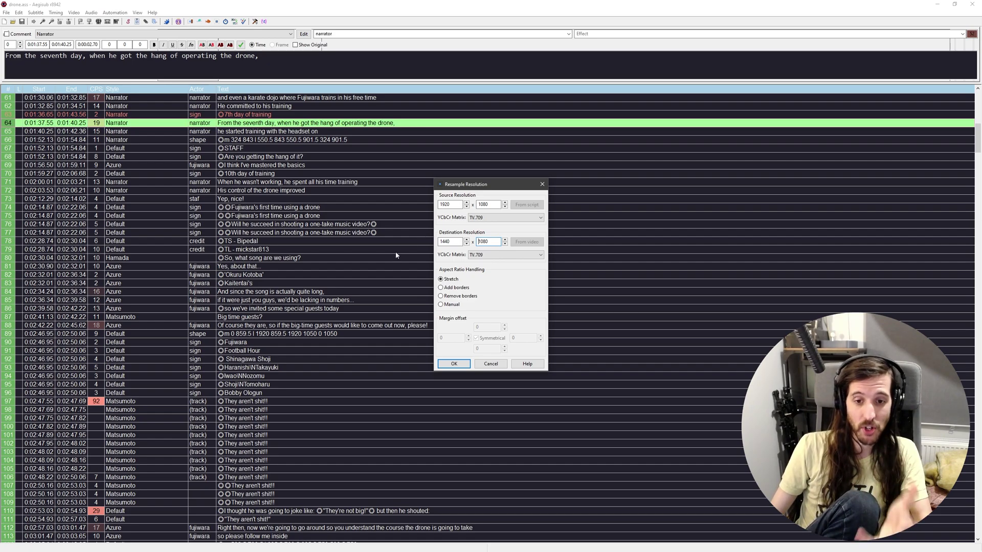
{"action": "left_click", "coordinate": [453, 365]}
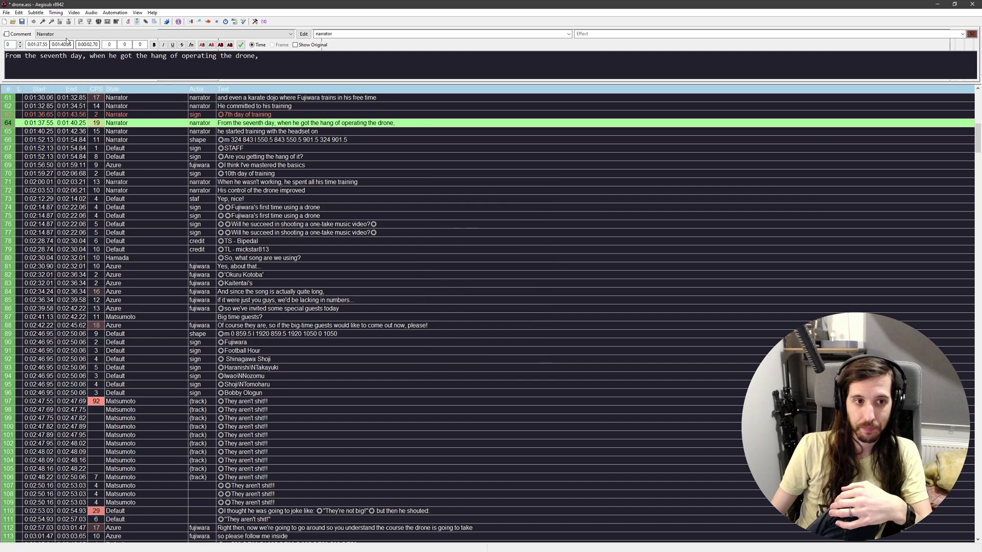
- Check the Narrator style's horizontal scale without changing it, and save drone.ass and close Aegisub
{"action": "left_click", "coordinate": [303, 35]}
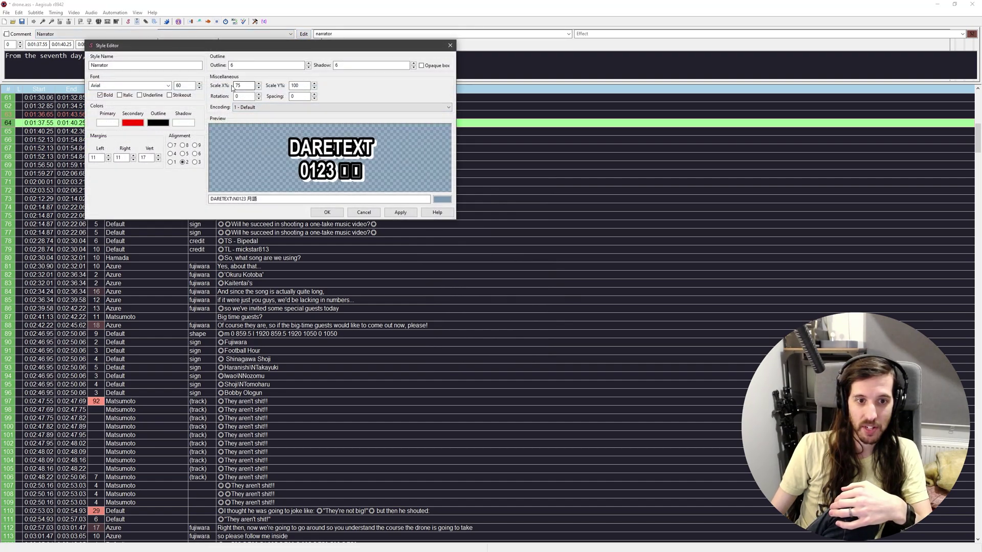
{"action": "left_click", "coordinate": [364, 213]}
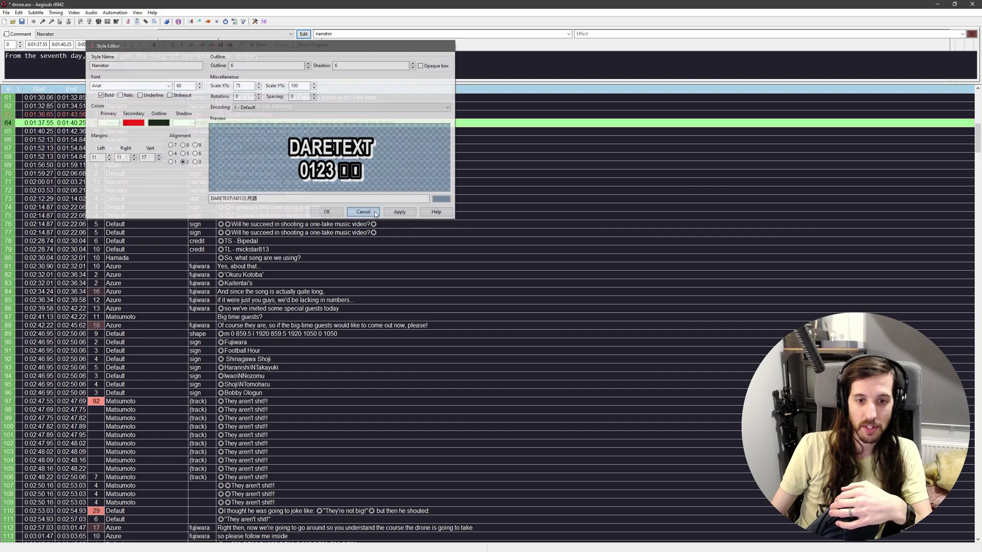
{"action": "left_click", "coordinate": [23, 22]}
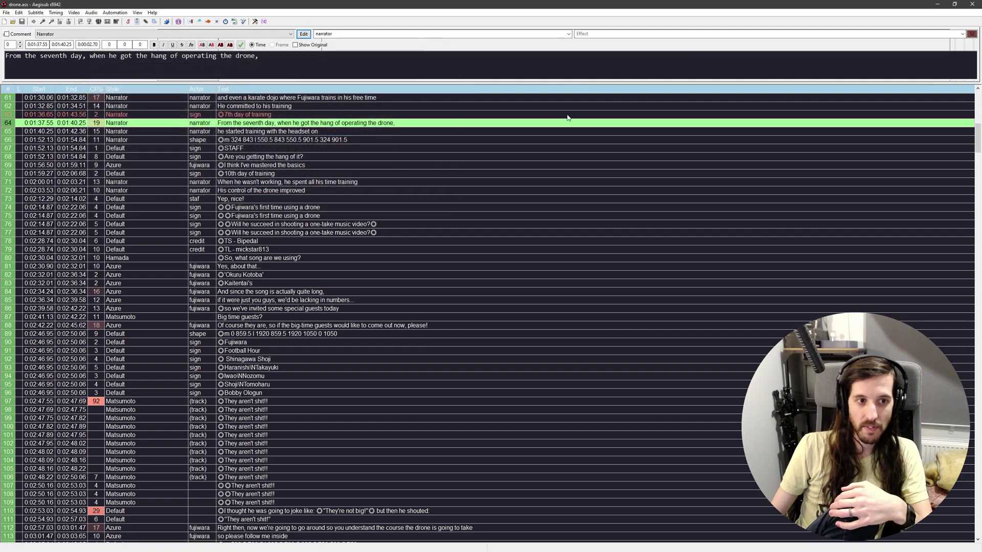
{"action": "left_click", "coordinate": [964, 8]}
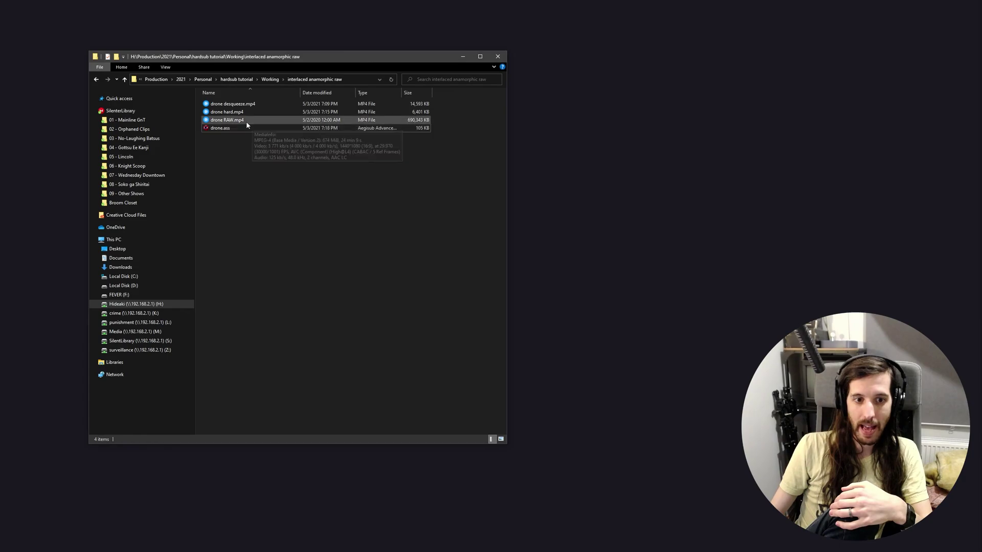
- Play drone RAW.mp4 with the resampled drone.ass loaded onto it to check the subtitles, and close the player
{"action": "left_click", "coordinate": [244, 121]}
{"action": "key", "text": "Return"}
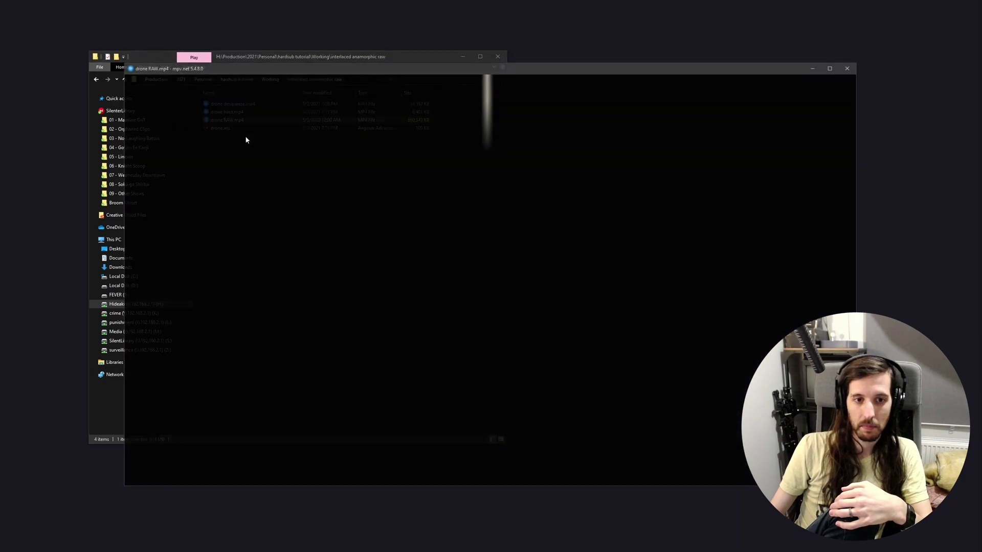
{"action": "left_click_drag", "start_coordinate": [296, 56], "coordinate": [232, 17]}
{"action": "left_click_drag", "start_coordinate": [156, 90], "coordinate": [586, 268]}
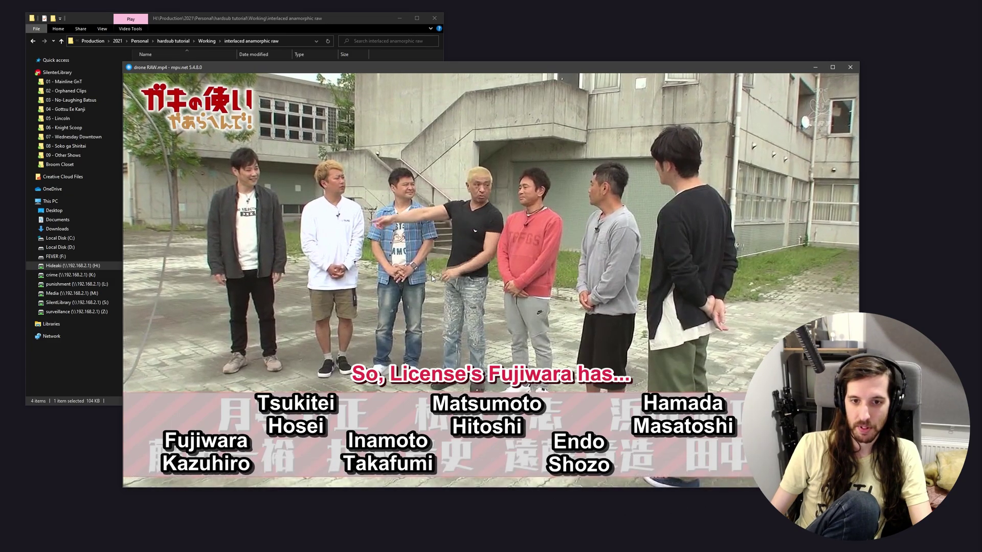
{"action": "key", "text": "q"}
- Open MKVToolNix GUI and arrange it beside the folder holding the drone files
{"action": "left_click", "coordinate": [288, 226]}
{"action": "left_click", "coordinate": [582, 211]}
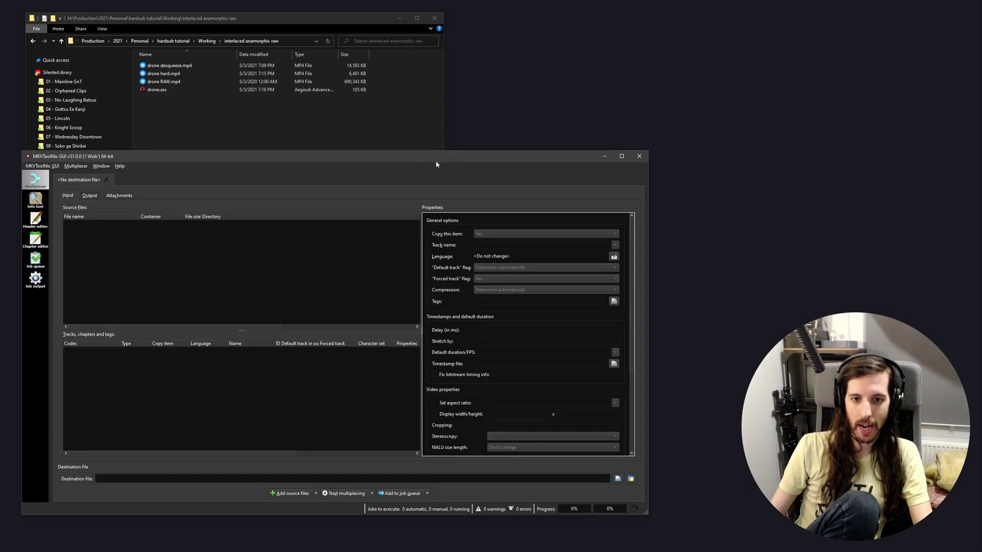
{"action": "left_click_drag", "start_coordinate": [422, 159], "coordinate": [705, 105]}
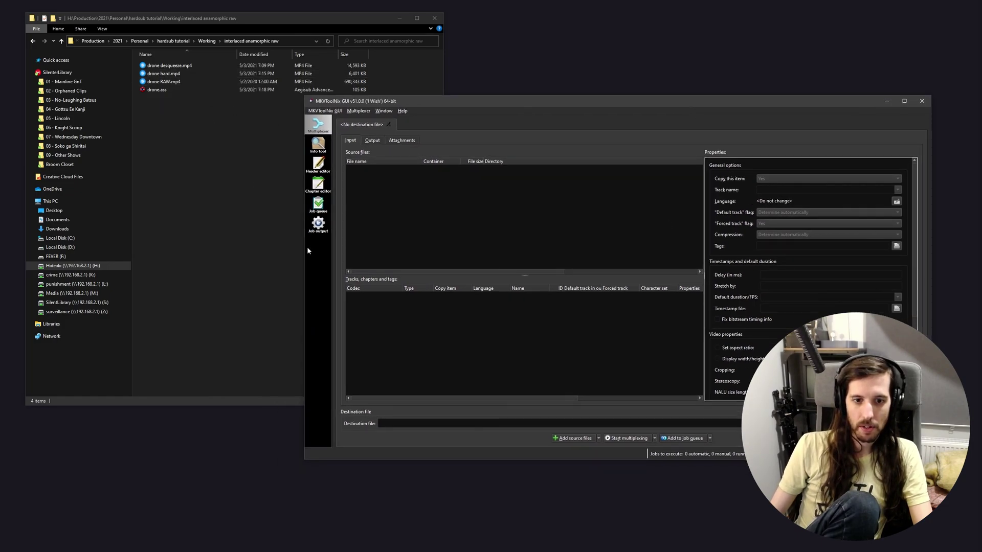
{"action": "left_click_drag", "start_coordinate": [305, 246], "coordinate": [408, 247]}
{"action": "left_click", "coordinate": [337, 233]}
{"action": "left_click_drag", "start_coordinate": [213, 12], "coordinate": [198, 4]}
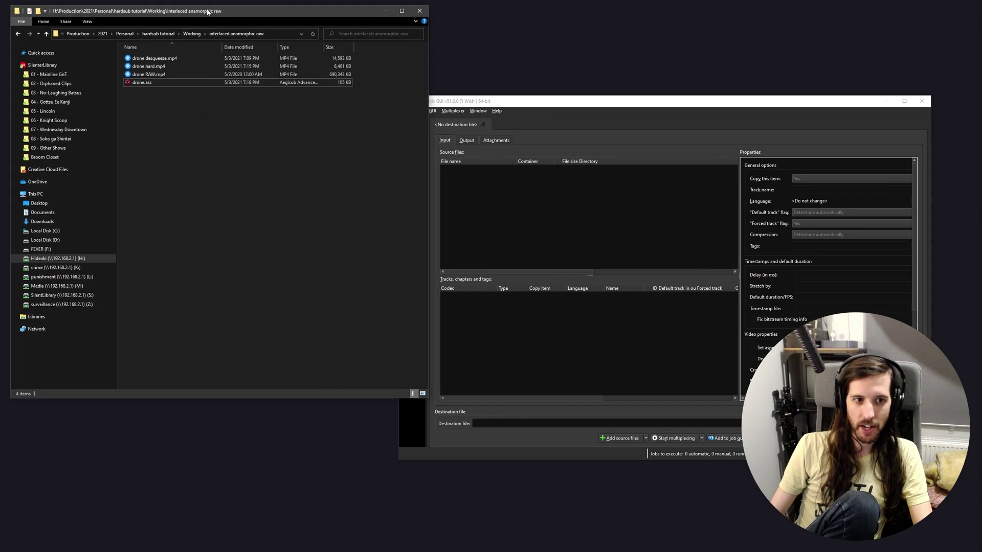
- Add drone RAW.mp4 and drone.ass as source files to the current multiplex settings
{"action": "left_click", "coordinate": [153, 75]}
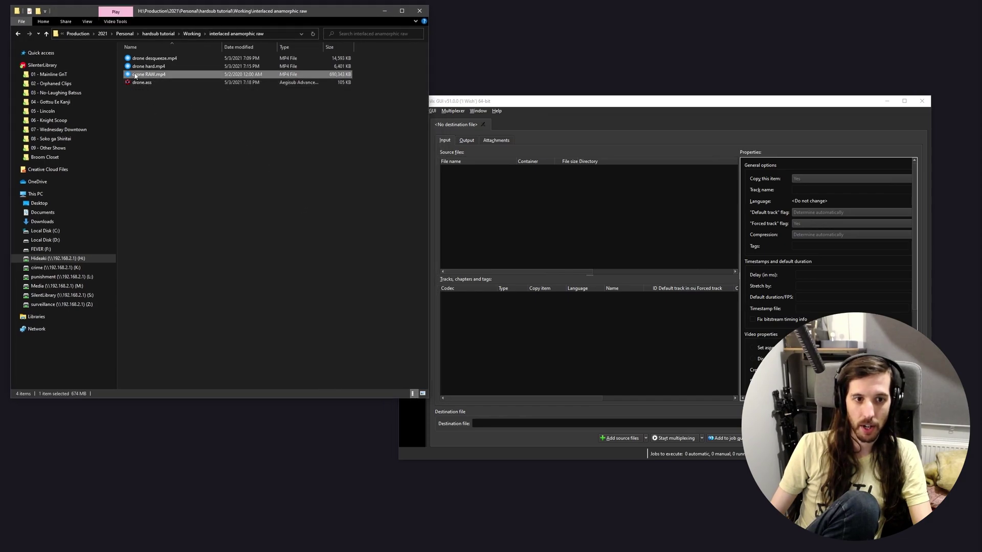
{"action": "left_click_drag", "start_coordinate": [149, 75], "coordinate": [527, 230]}
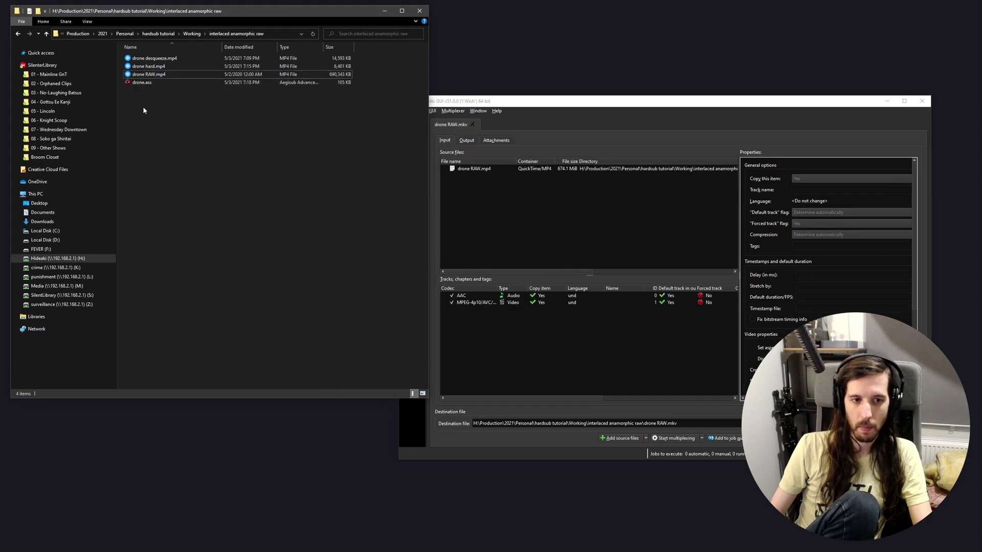
{"action": "left_click_drag", "start_coordinate": [137, 83], "coordinate": [545, 225]}
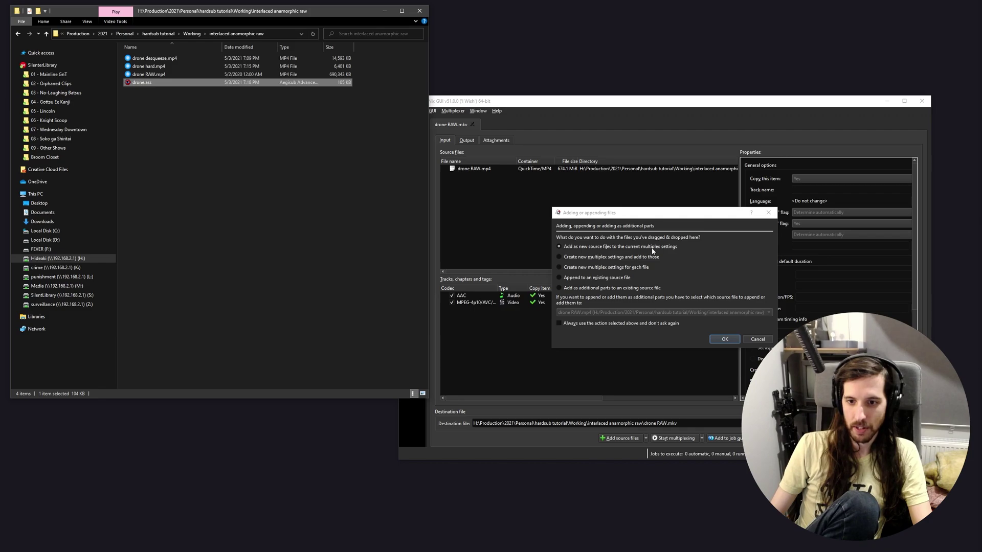
{"action": "left_click", "coordinate": [724, 339]}
- Widen the track list to show each track's properties and source file, and select the AAC audio track
{"action": "left_click_drag", "start_coordinate": [587, 102], "coordinate": [386, 99]}
{"action": "left_click_drag", "start_coordinate": [737, 455], "coordinate": [909, 505]}
{"action": "left_click_drag", "start_coordinate": [538, 100], "coordinate": [425, 55]}
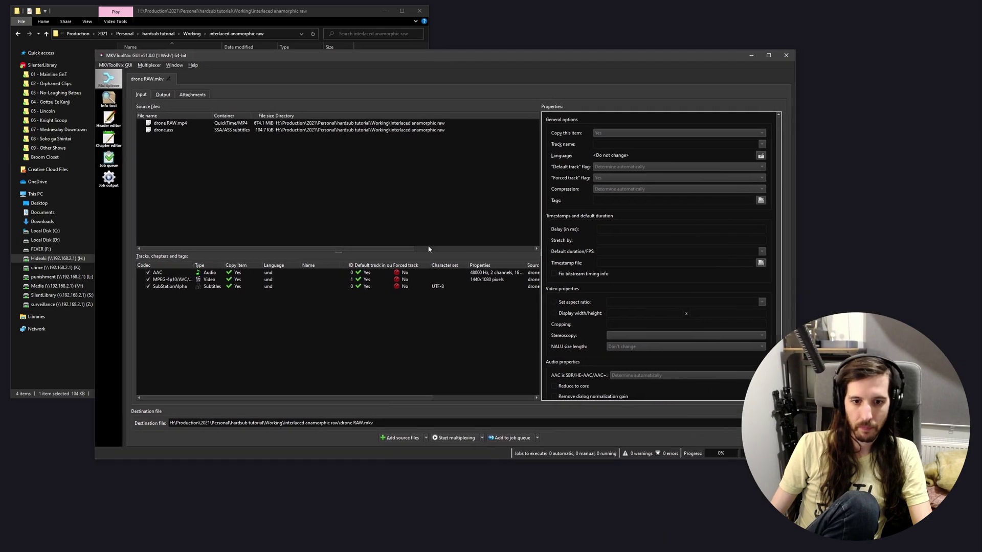
{"action": "left_click_drag", "start_coordinate": [540, 264], "coordinate": [585, 263]}
{"action": "left_click", "coordinate": [490, 280]}
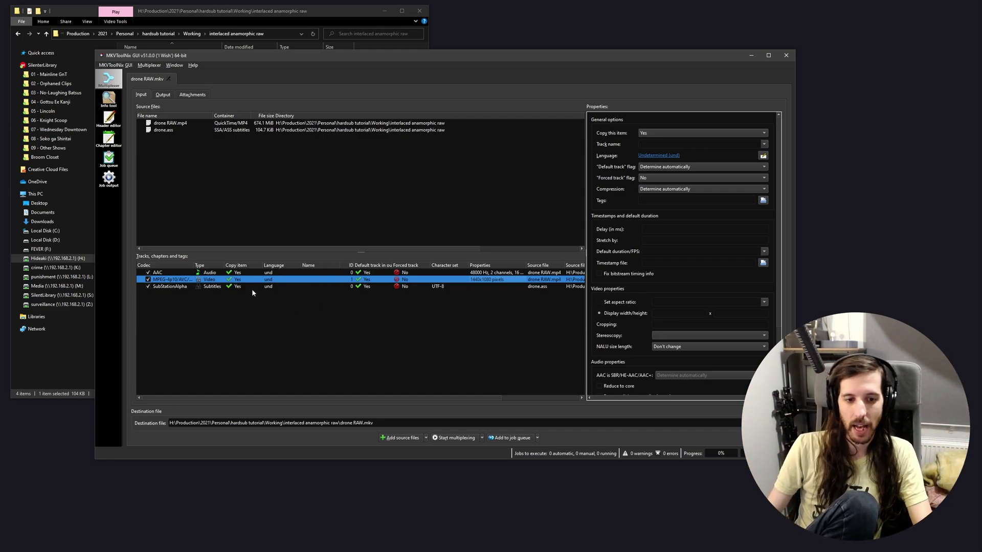
{"action": "left_click", "coordinate": [204, 272]}
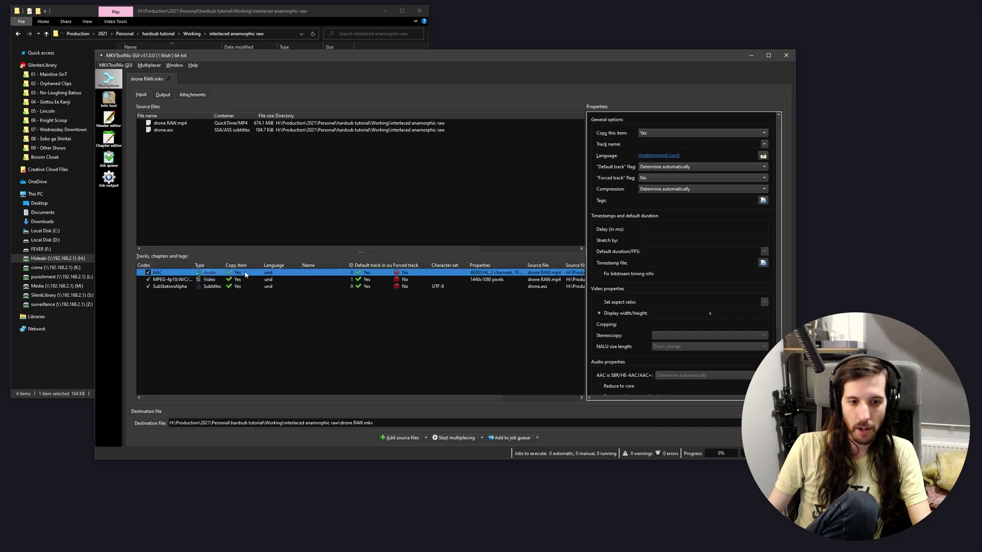
{"action": "left_click", "coordinate": [651, 157]}
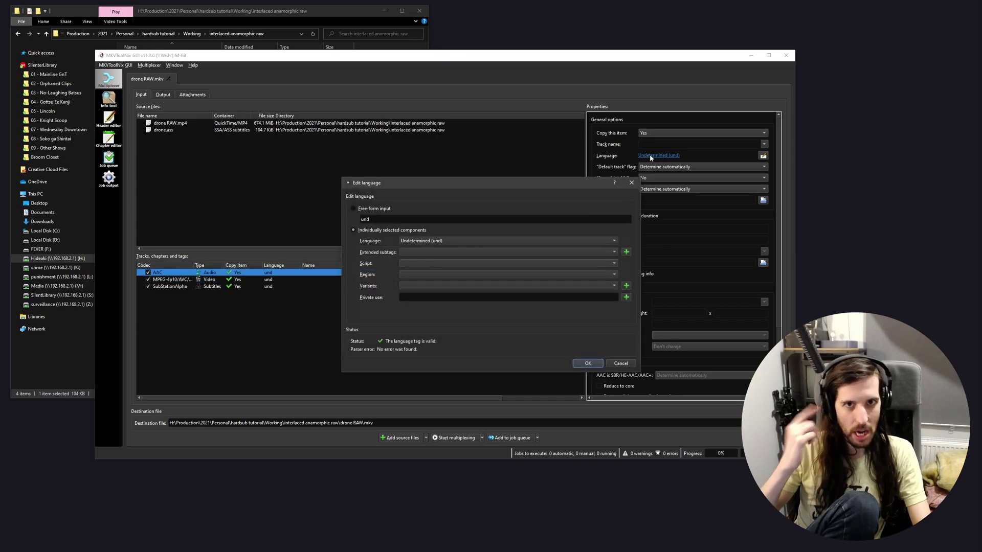
{"action": "type", "text": "ja"}
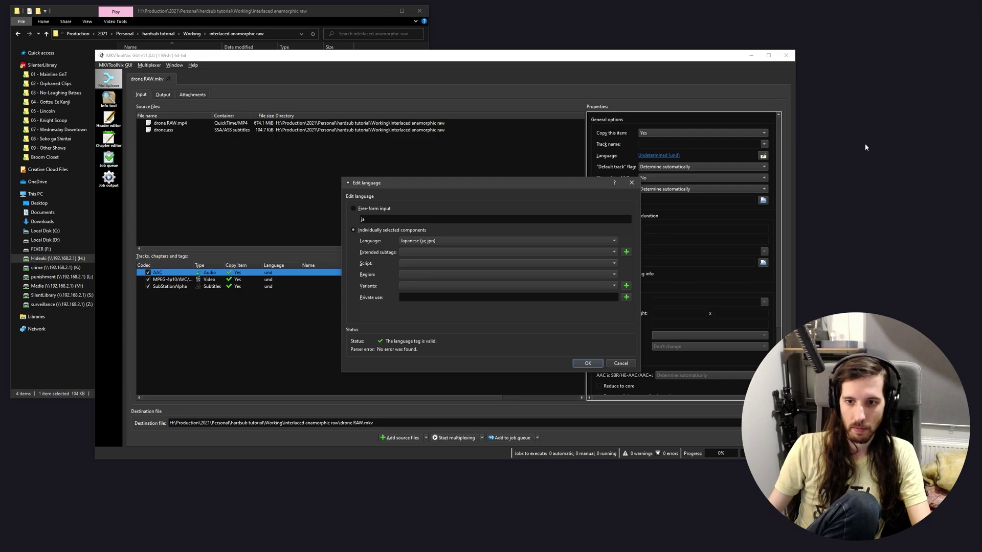
{"action": "left_click", "coordinate": [621, 364]}
- Set the AAC audio track's language to Japanese (ja; jpn)
{"action": "left_click", "coordinate": [646, 156]}
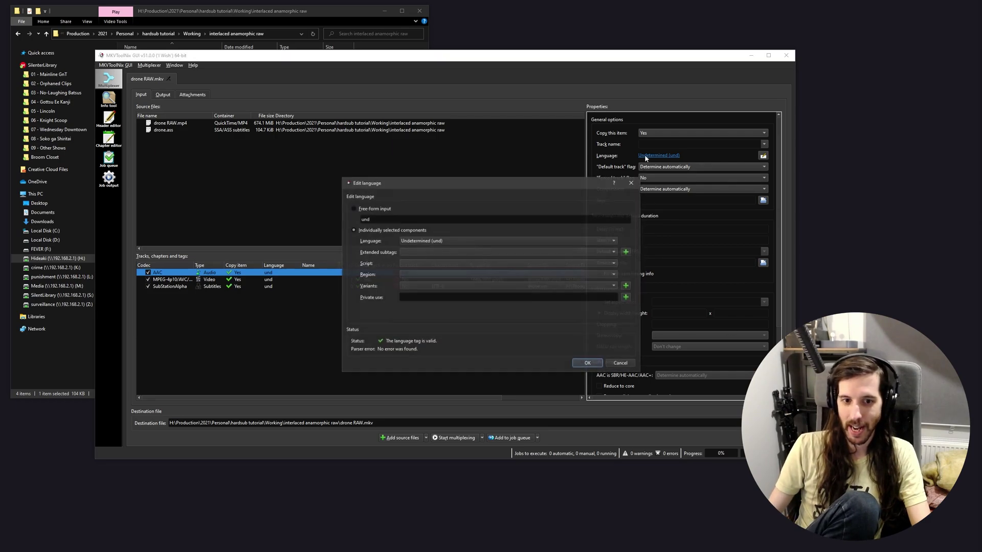
{"action": "type", "text": "ja; jpn"}
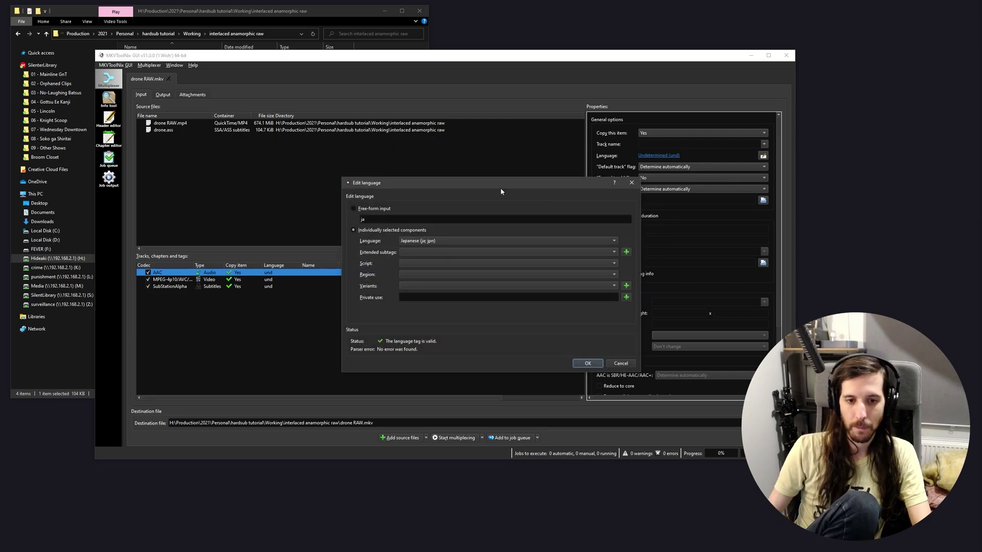
{"action": "left_click", "coordinate": [613, 240]}
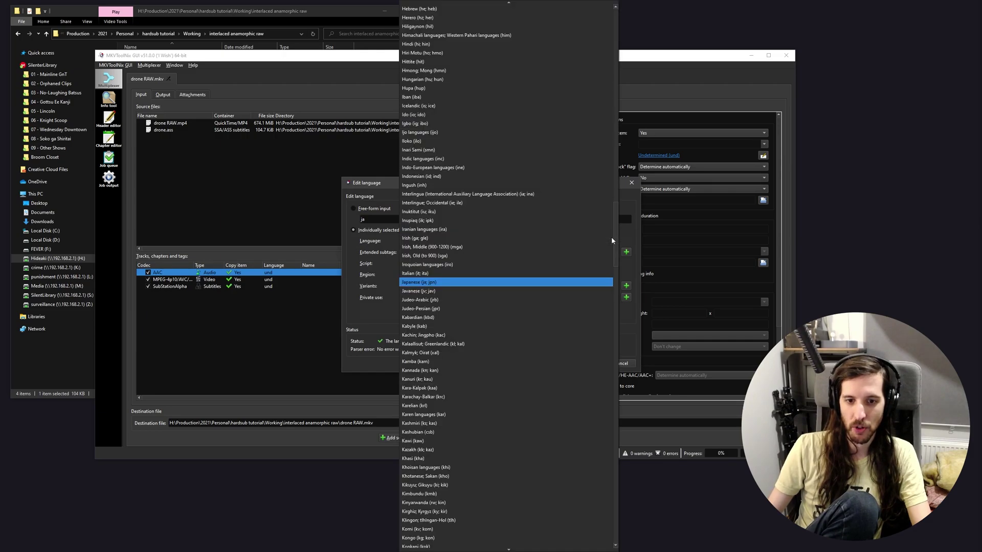
{"action": "left_click", "coordinate": [557, 283]}
{"action": "left_click", "coordinate": [587, 363]}
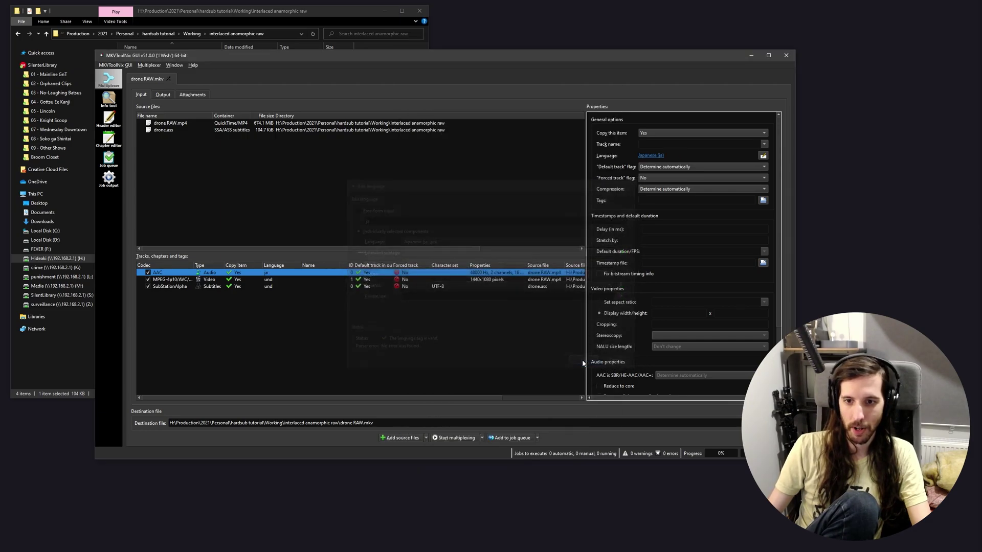
{"action": "left_click", "coordinate": [346, 314]}
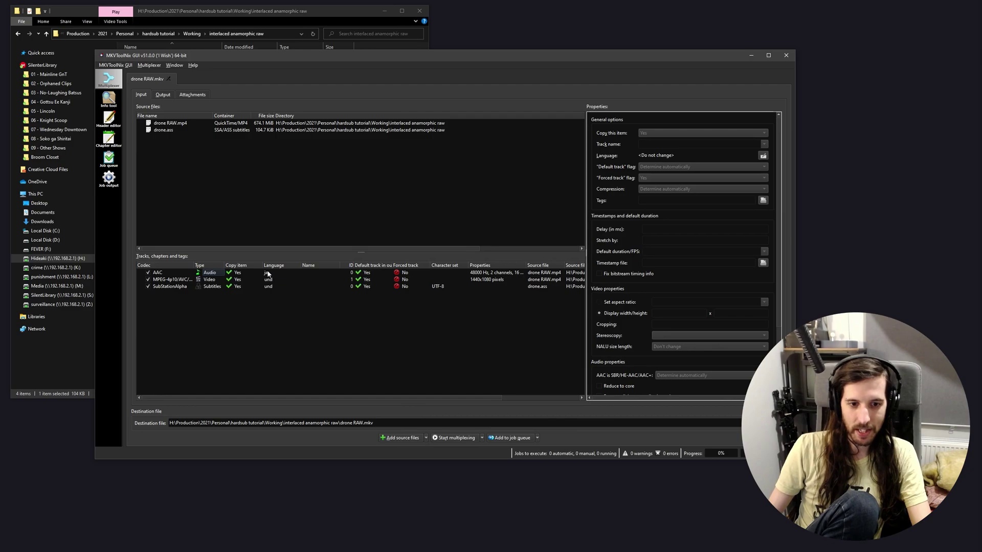
- Set the SubStationAlpha subtitle track's language to English (en; eng)
{"action": "left_click", "coordinate": [163, 287]}
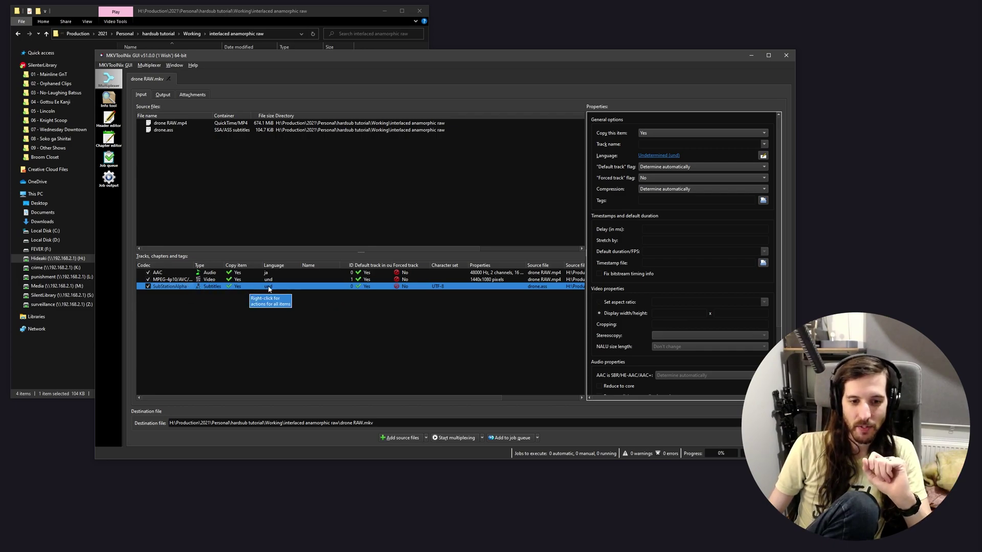
{"action": "left_click", "coordinate": [653, 155]}
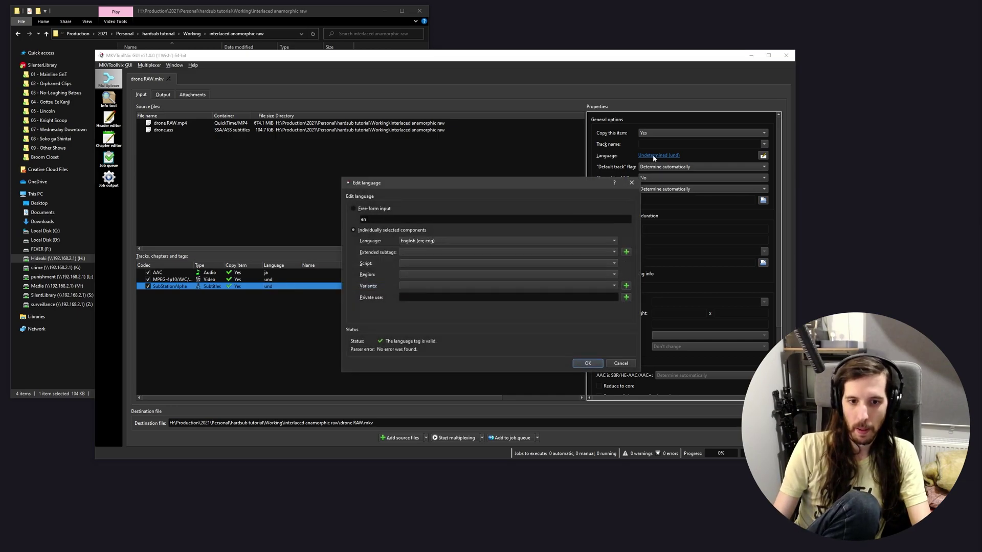
{"action": "key", "text": "Return"}
{"action": "left_click", "coordinate": [253, 310]}
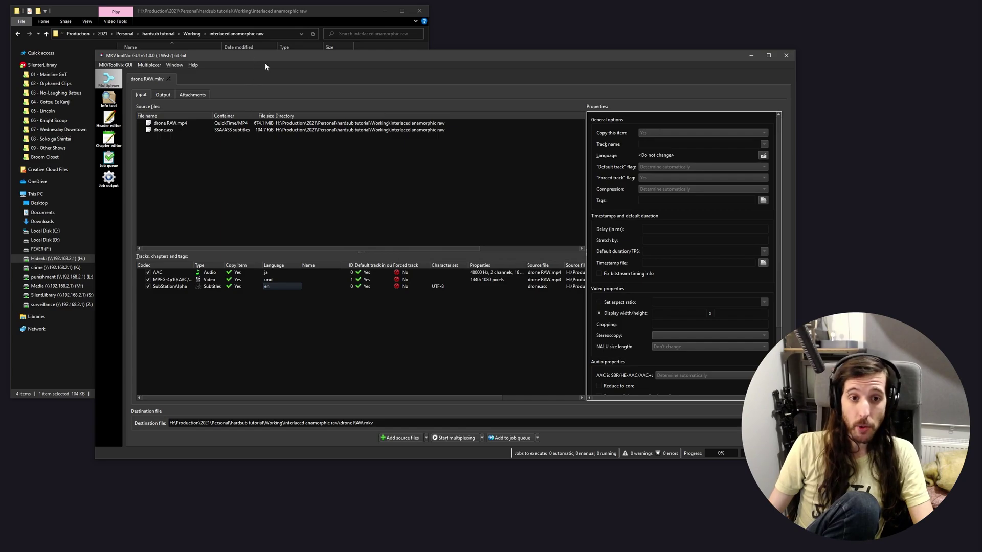
- Add drone.ass a second time as a new source file to the current multiplex settings
{"action": "left_click_drag", "start_coordinate": [266, 67], "coordinate": [316, 80]}
{"action": "left_click_drag", "start_coordinate": [137, 83], "coordinate": [345, 218]}
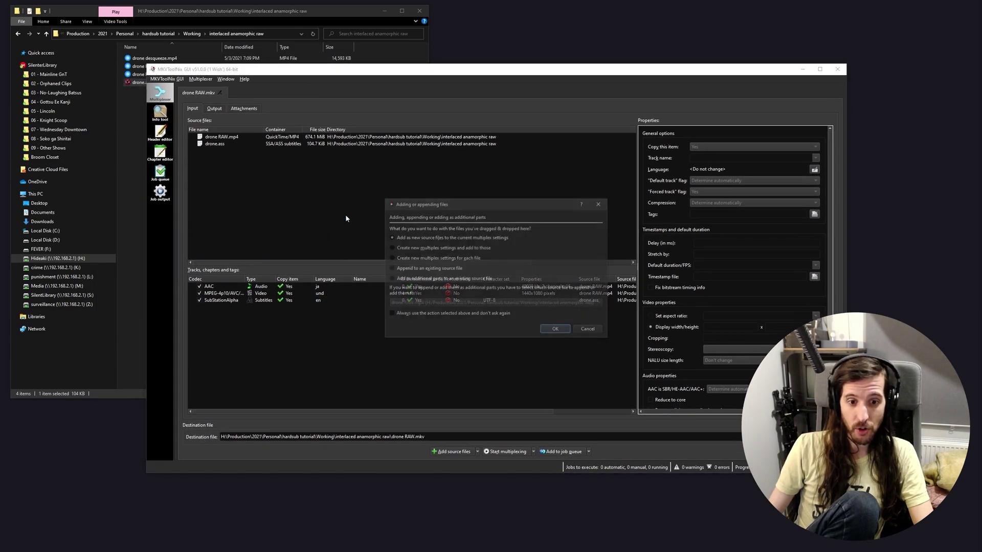
{"action": "key", "text": "Return"}
- Set the second SubStationAlpha subtitle track's language to French (fr)
{"action": "left_click", "coordinate": [311, 308]}
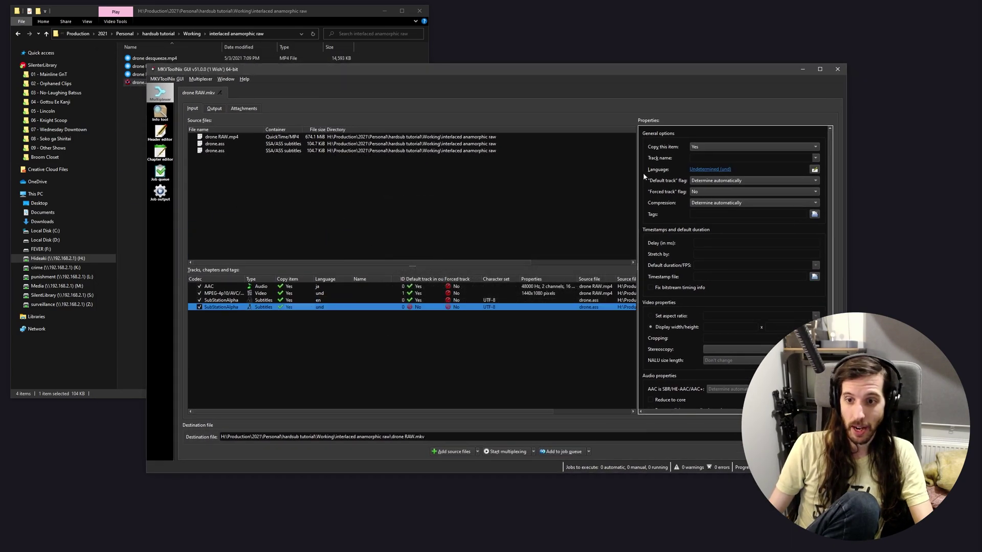
{"action": "left_click", "coordinate": [714, 169]}
{"action": "type", "text": "fr"}
{"action": "key", "text": "Return"}
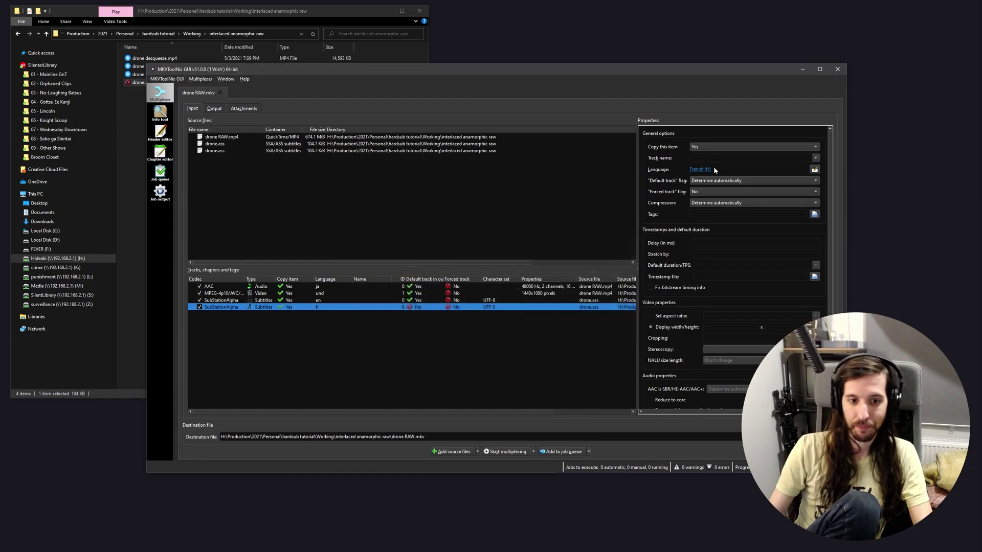
{"action": "left_click", "coordinate": [289, 307], "text": "ctrl"}
{"action": "left_click", "coordinate": [315, 306]}
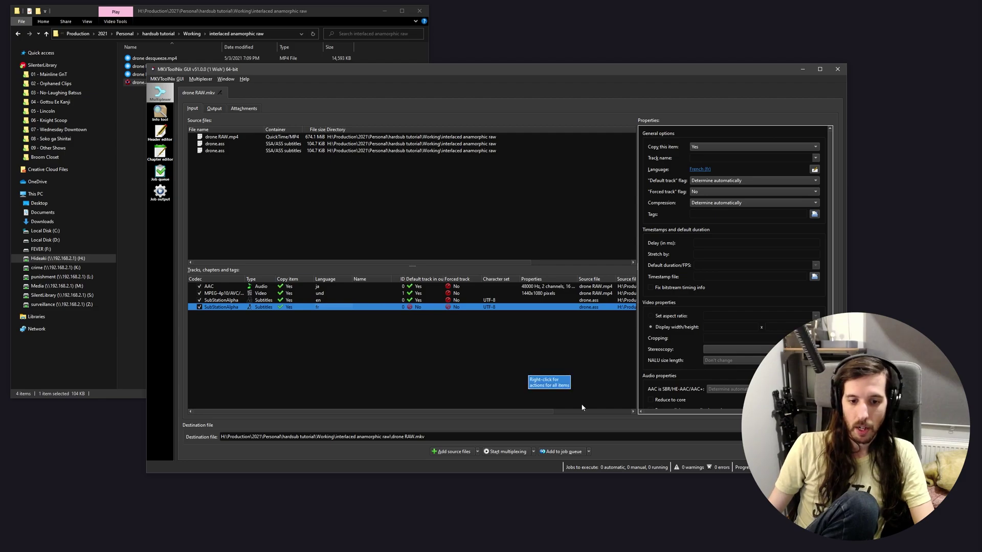
{"action": "left_click", "coordinate": [452, 347]}
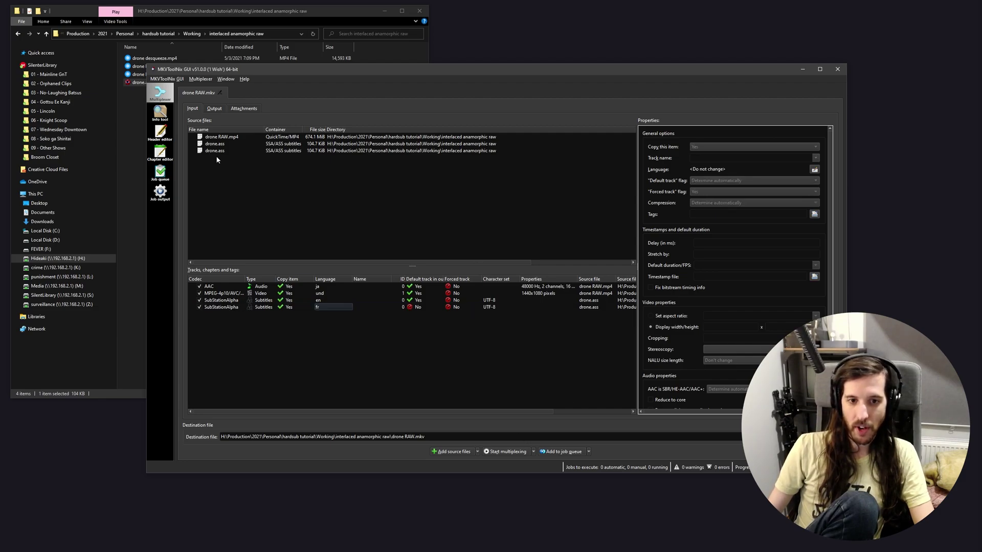
{"action": "left_click", "coordinate": [326, 308]}
{"action": "left_click", "coordinate": [371, 308]}
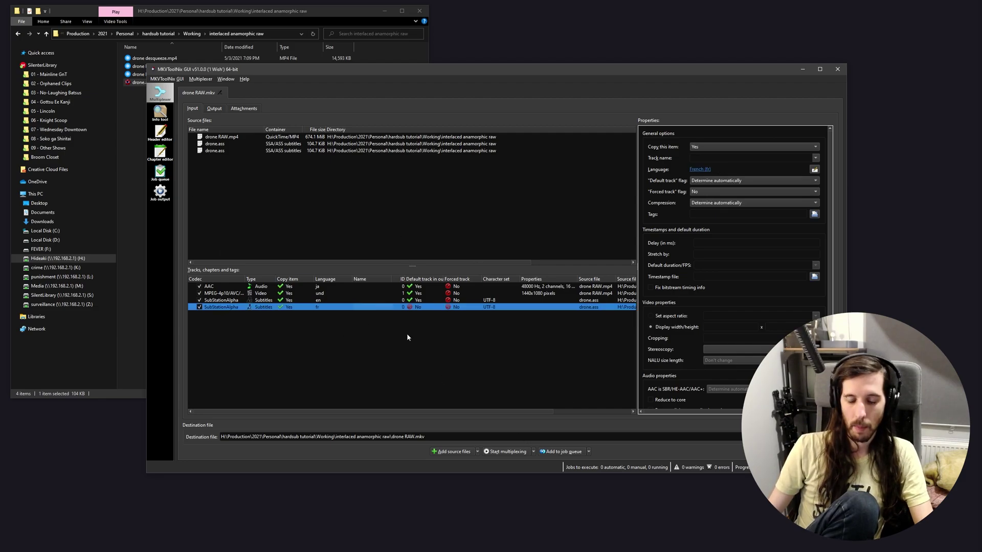
- Name the destination file drone SOFT.mkv in the same folder and start multiplexing
{"action": "left_click", "coordinate": [406, 340]}
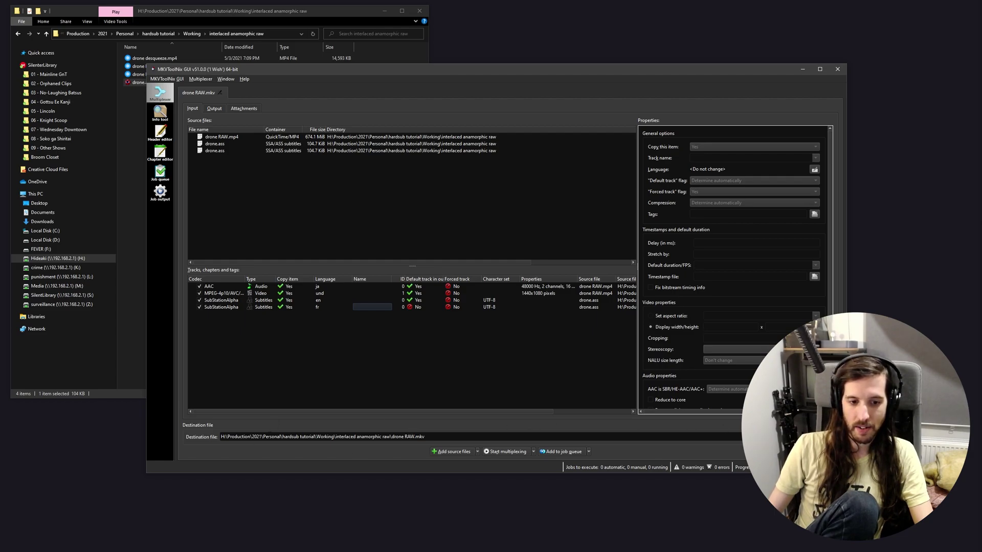
{"action": "left_click", "coordinate": [411, 436]}
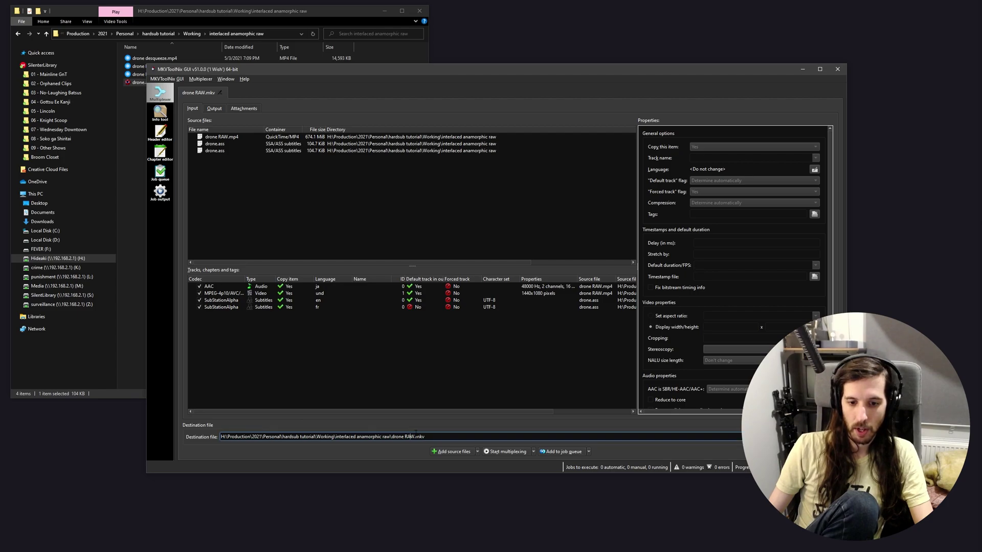
{"action": "key", "text": "BackSpace"}
{"action": "key", "text": "BackSpace"}
{"action": "key", "text": "BackSpace"}
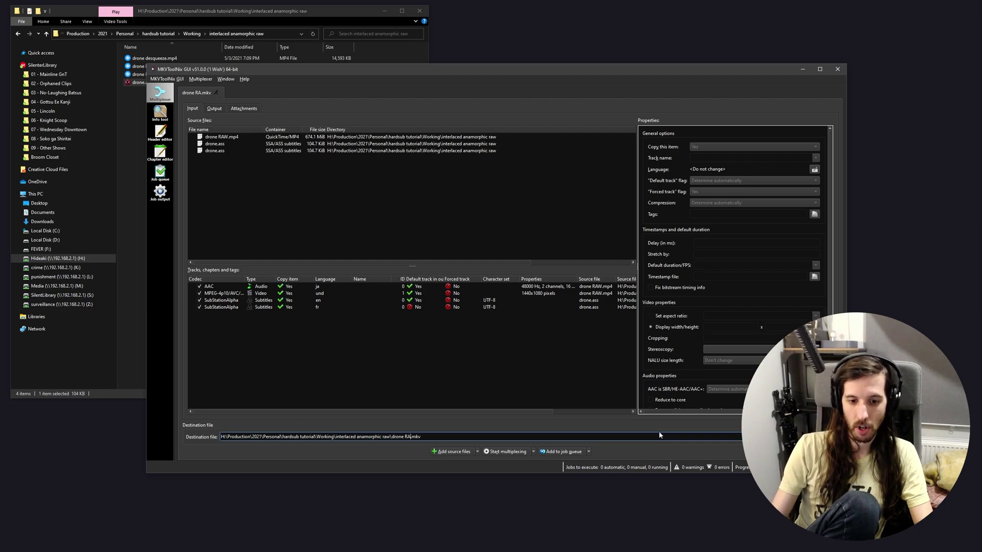
{"action": "type", "text": "SOFT"}
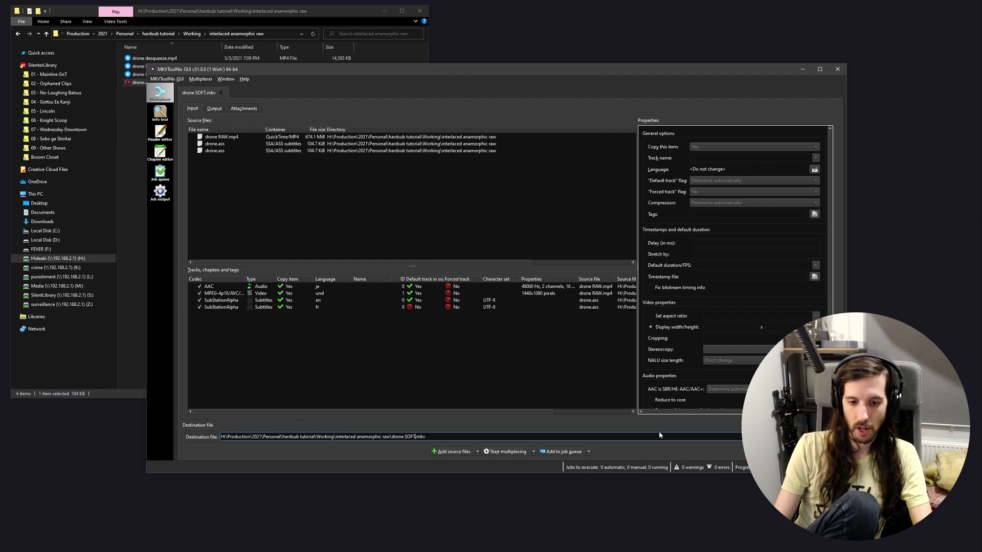
{"action": "left_click", "coordinate": [503, 452]}
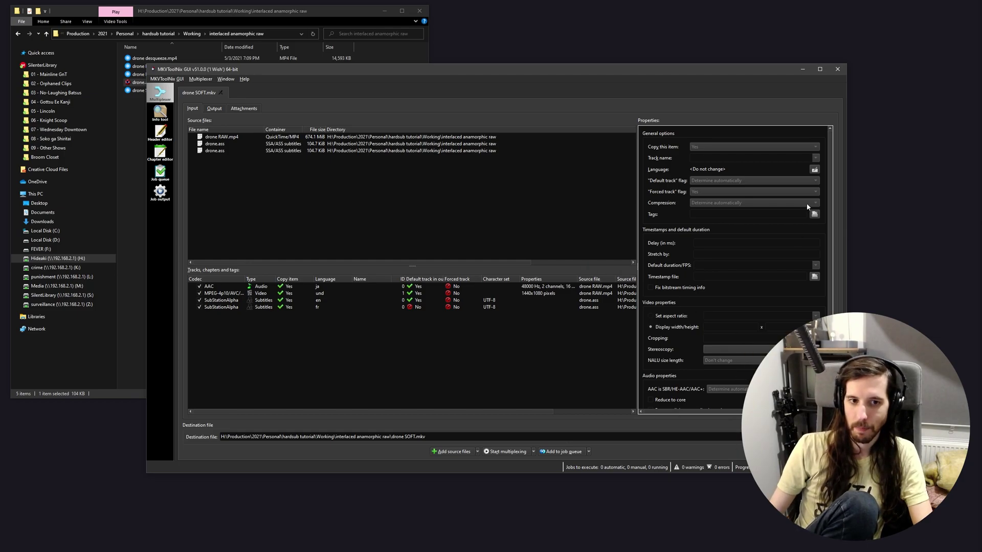
- Close MKVToolNix and play drone SOFT.mkv from the interlaced anamorphic raw folder in mpv.net, toggling deinterlacing
{"action": "left_click", "coordinate": [837, 69]}
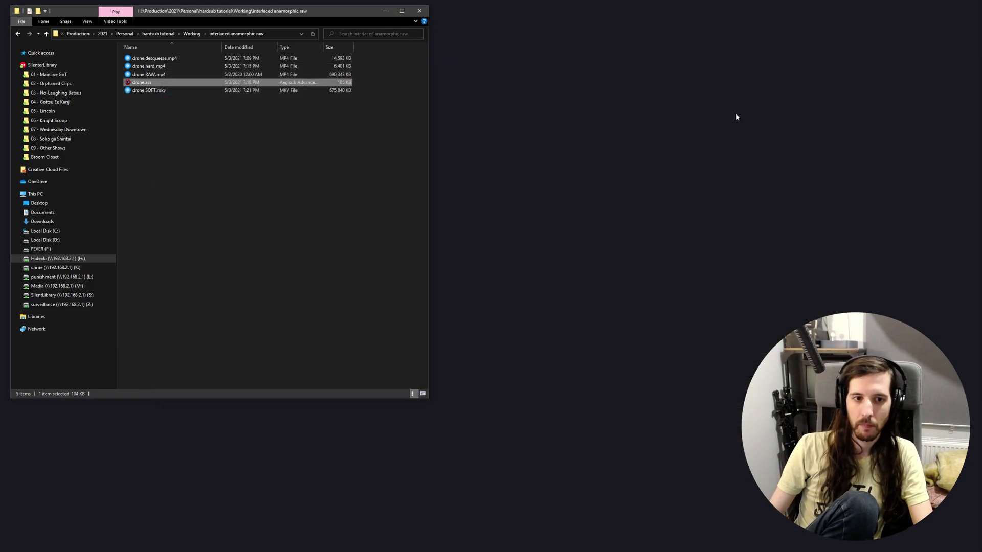
{"action": "left_click", "coordinate": [145, 92]}
{"action": "key", "text": "Return"}
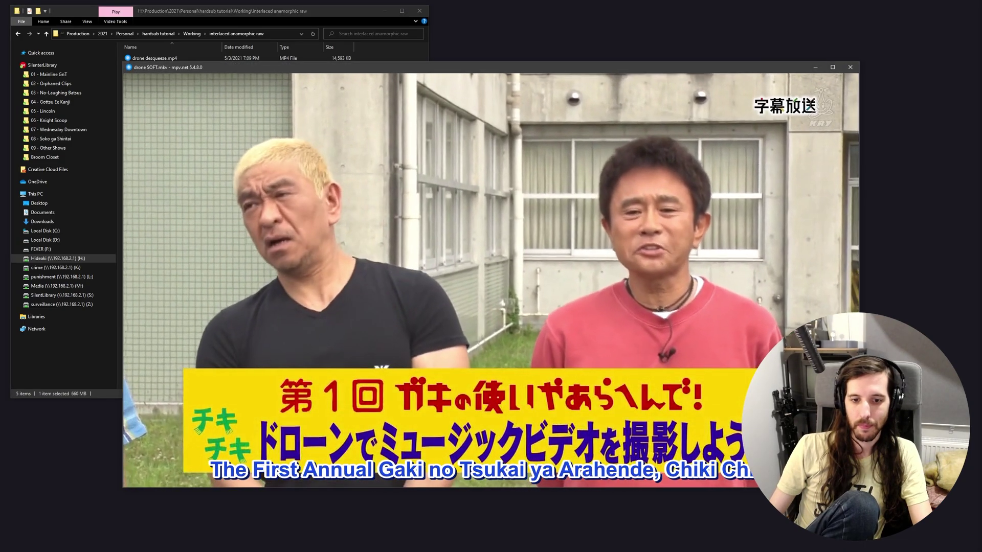
{"action": "key", "text": "d"}
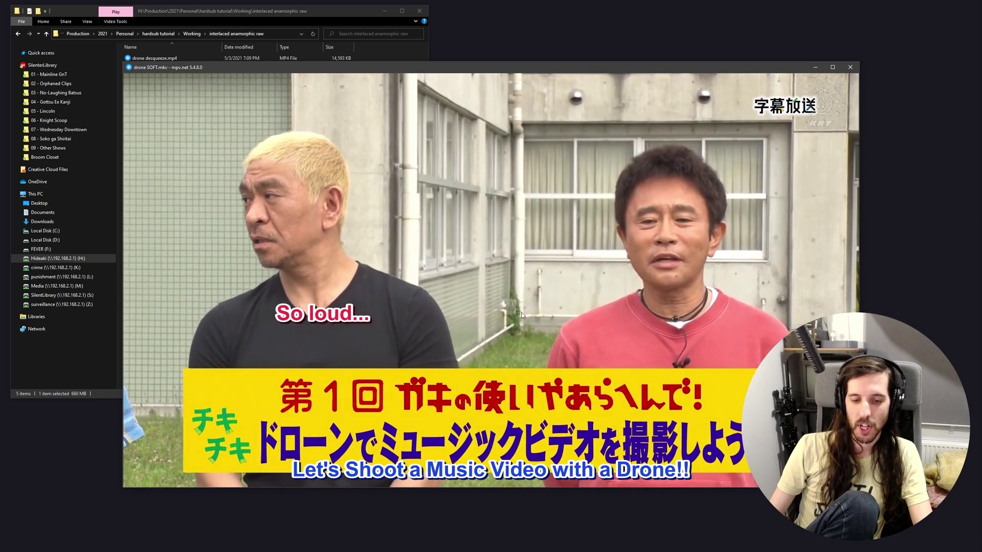
- Cycle repeatedly through the video's subtitle tracks and the no-subtitle state, resuming playback to check how each one displays
{"action": "mouse_move", "coordinate": [129, 470]}
{"action": "key", "text": "j"}
{"action": "key", "text": "j"}
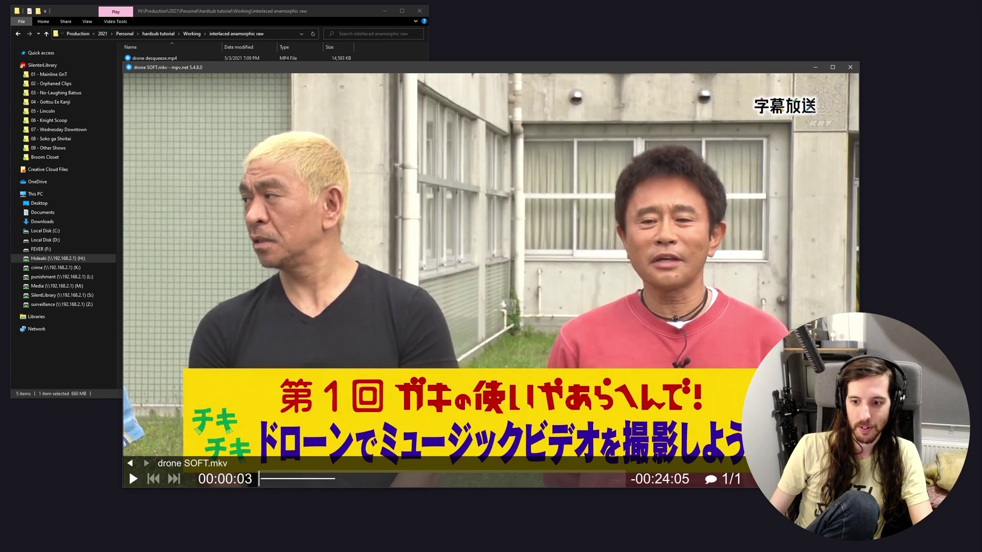
{"action": "key", "text": "j"}
{"action": "key", "text": "space"}
{"action": "key", "text": "j"}
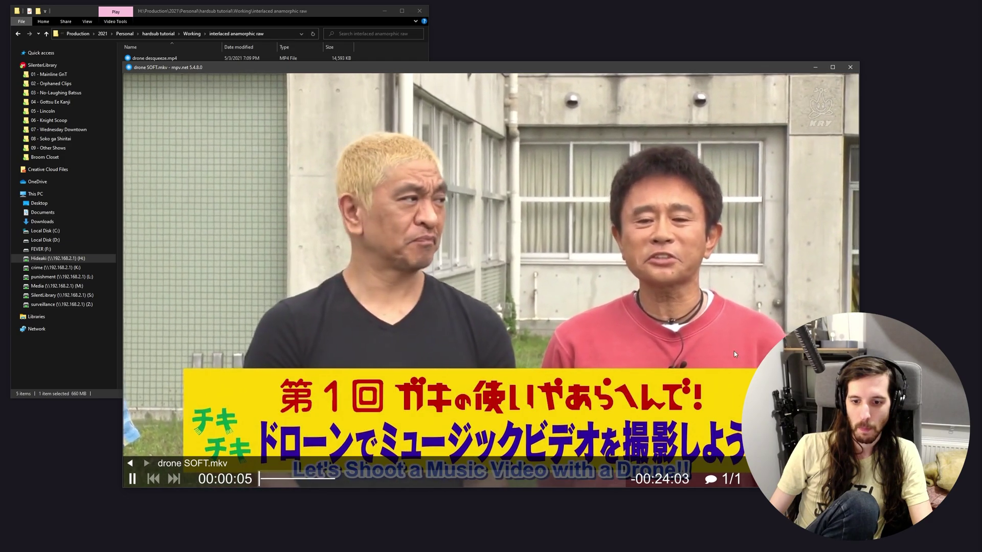
{"action": "key", "text": "j"}
{"action": "key", "text": "j"}
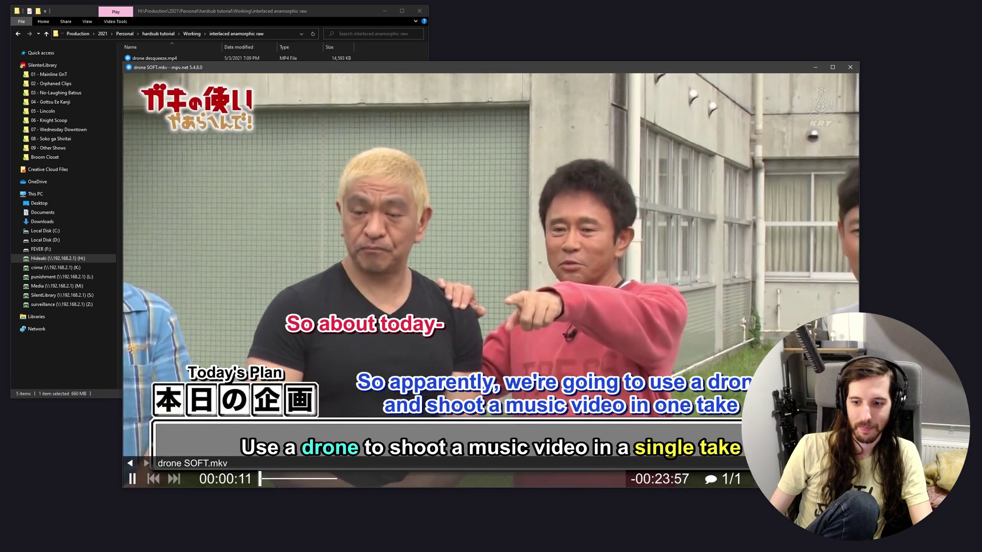
{"action": "key", "text": "j"}
{"action": "key", "text": "j"}
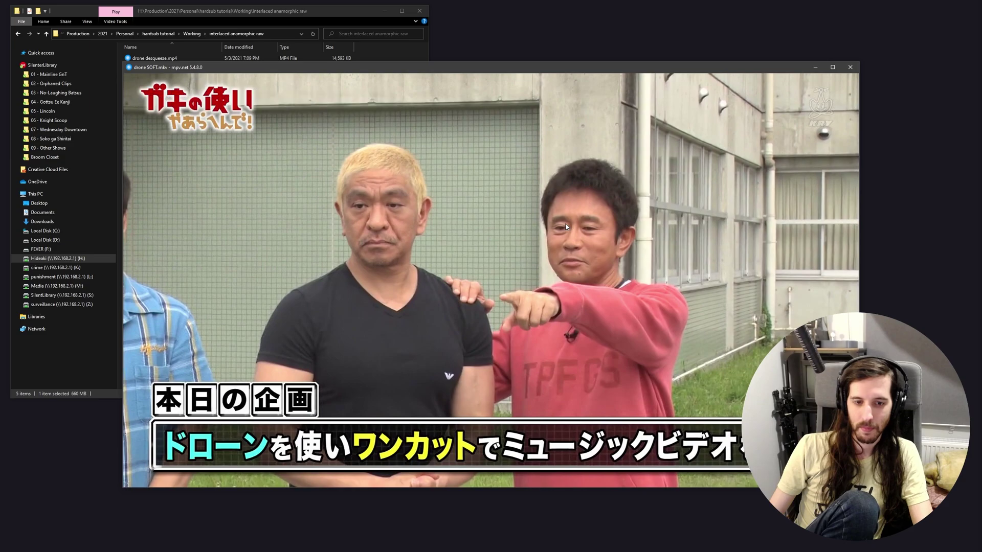
- Close the video player and the interlaced anamorphic raw folder window
{"action": "left_click", "coordinate": [849, 69]}
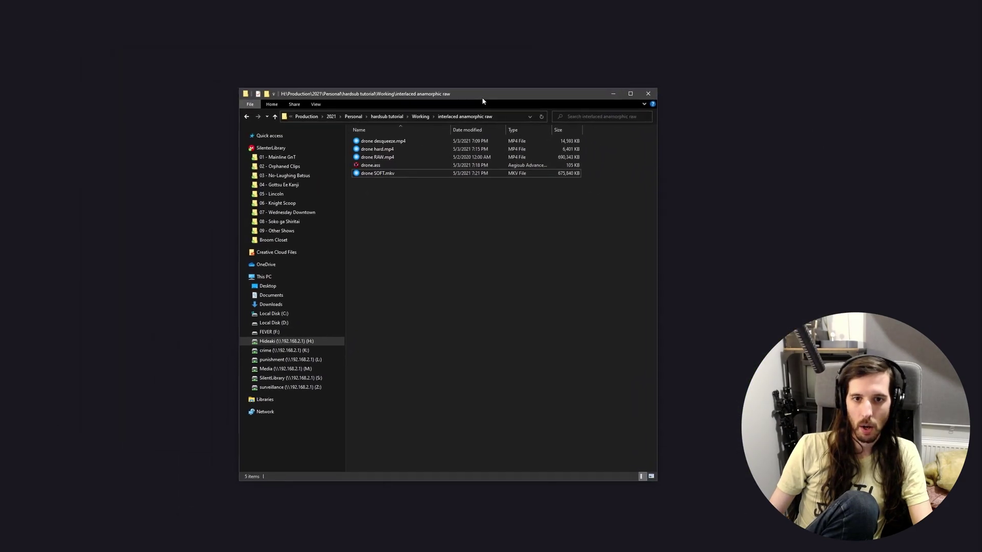
{"action": "left_click", "coordinate": [652, 95]}
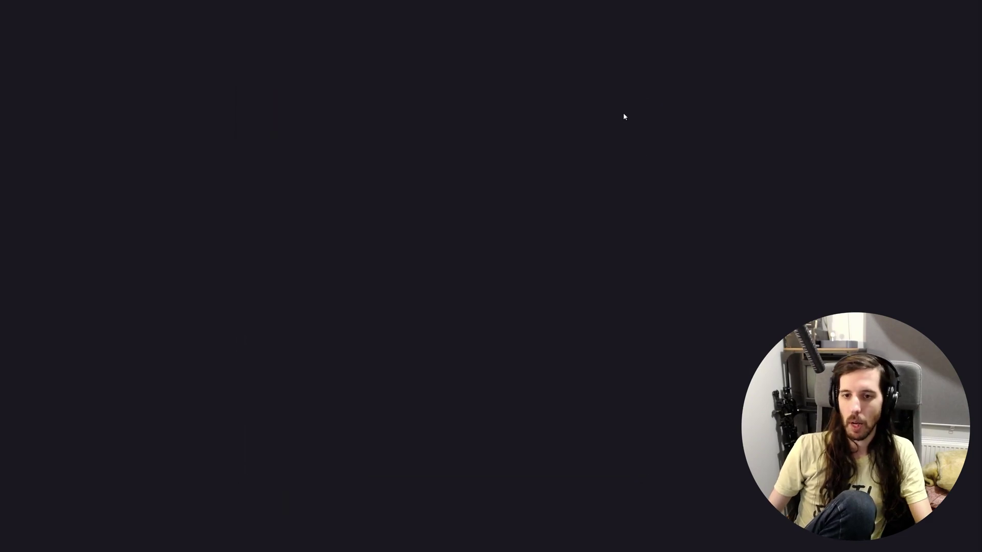